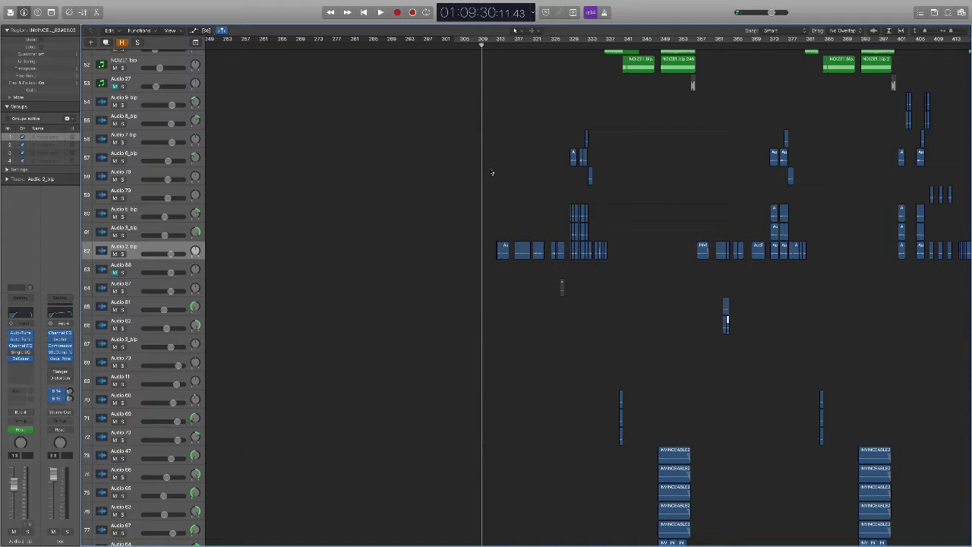
- Move the song position back in the ruler to about 01:09:23
click(477, 42)
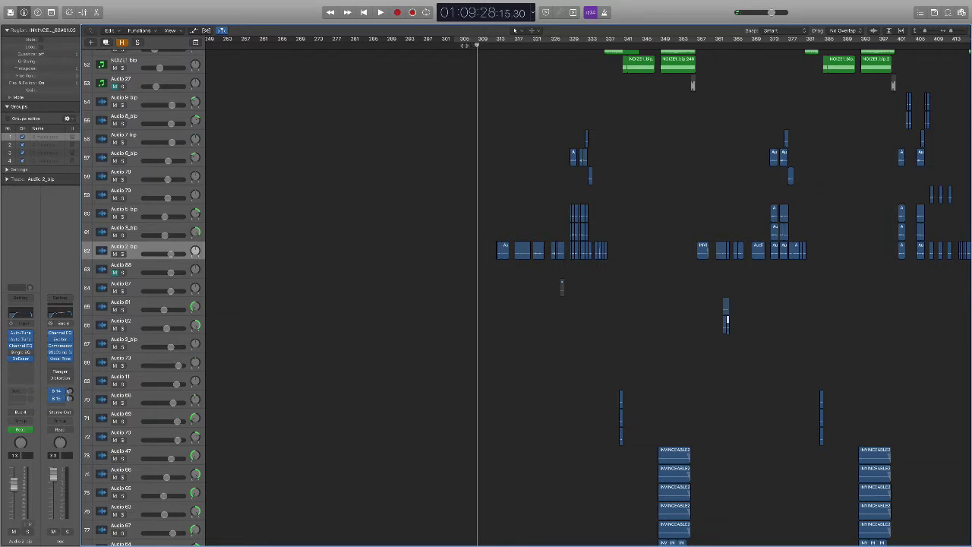
click(464, 43)
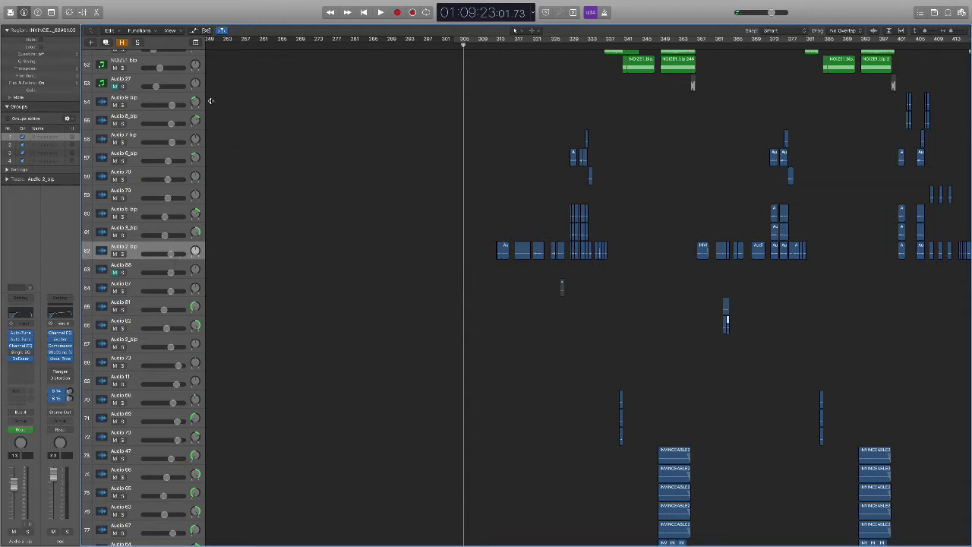
- Zoom in on the tracks and set the song position to 01:09:32
click(487, 46)
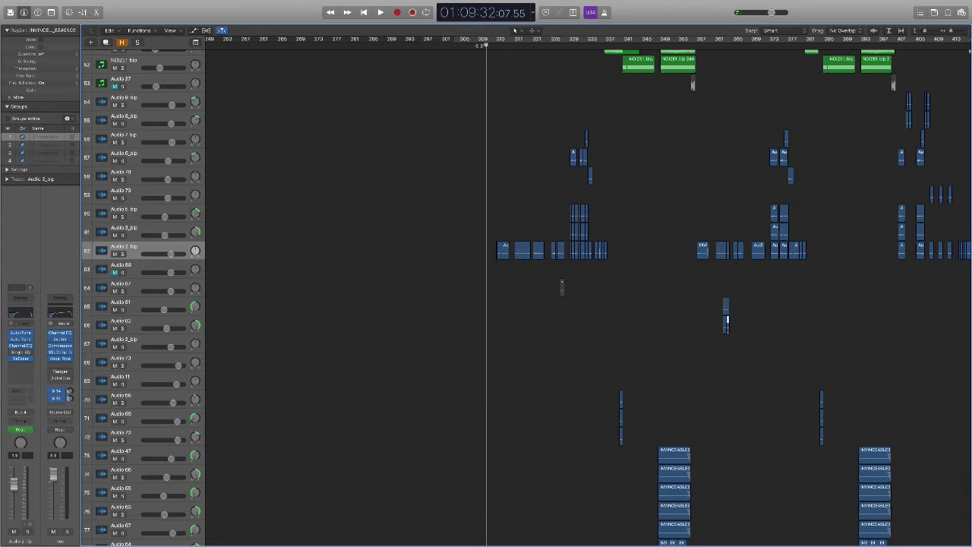
key(comma)
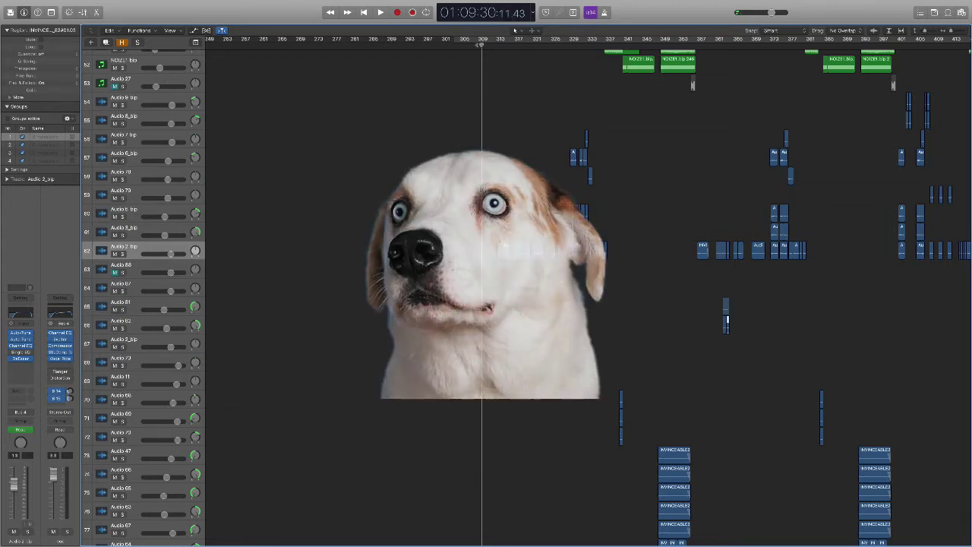
key(z)
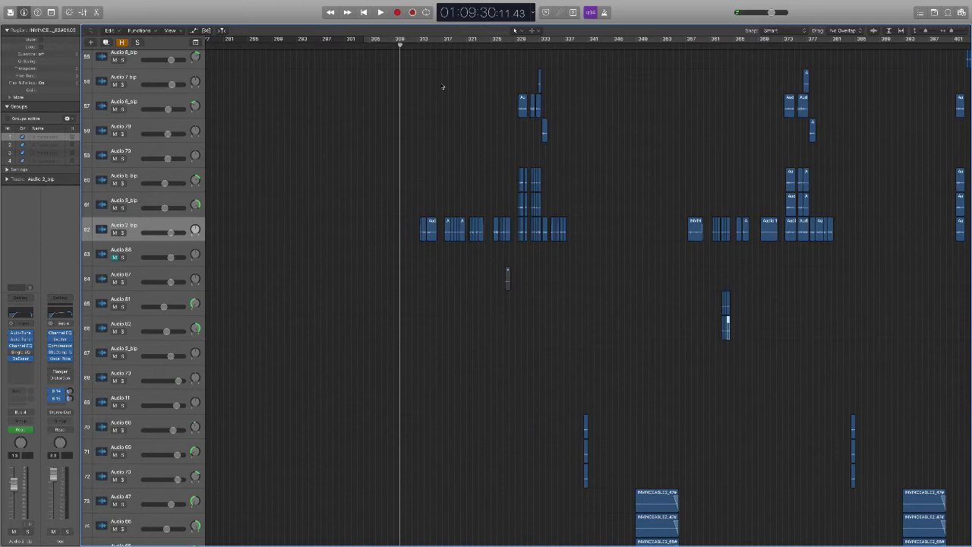
click(412, 48)
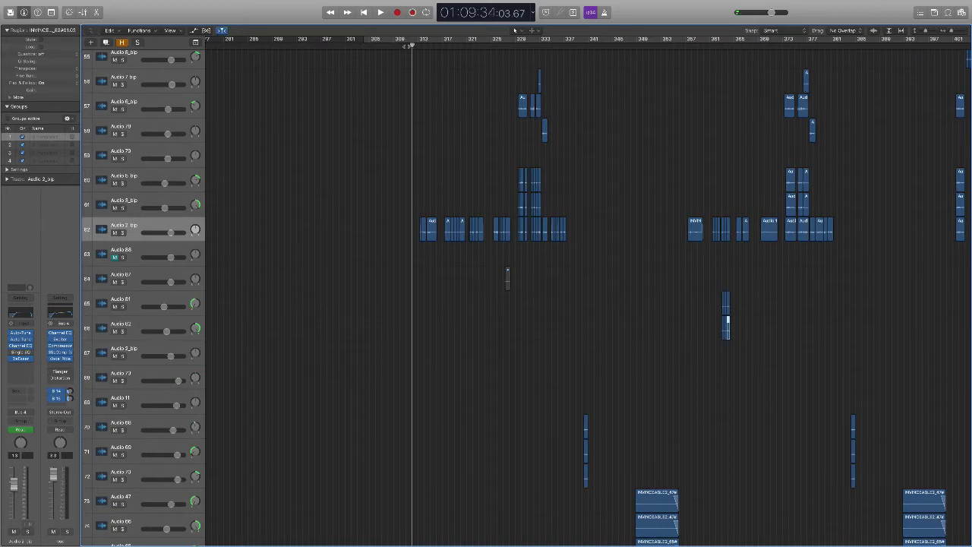
click(406, 45)
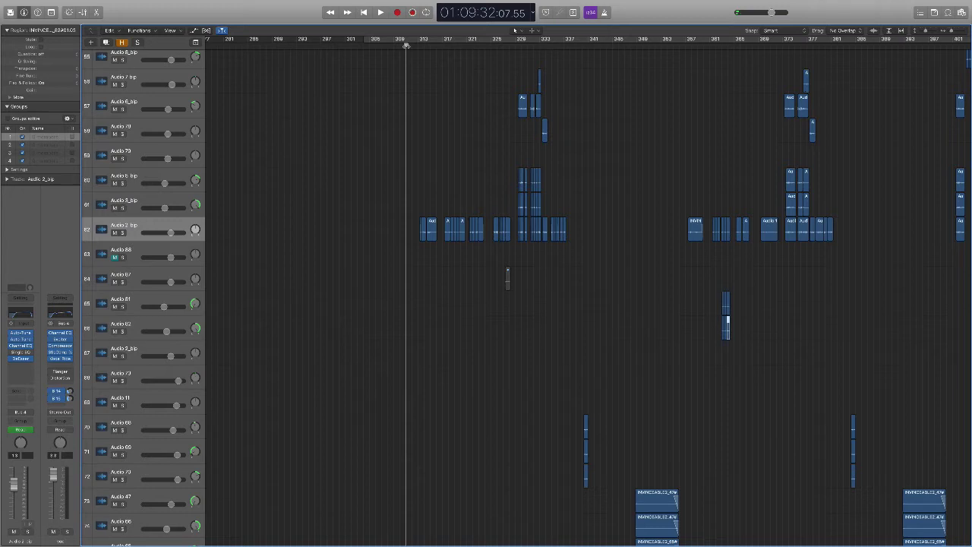
- Play the passage from 01:09:32, then stop and return the playhead there
key(space)
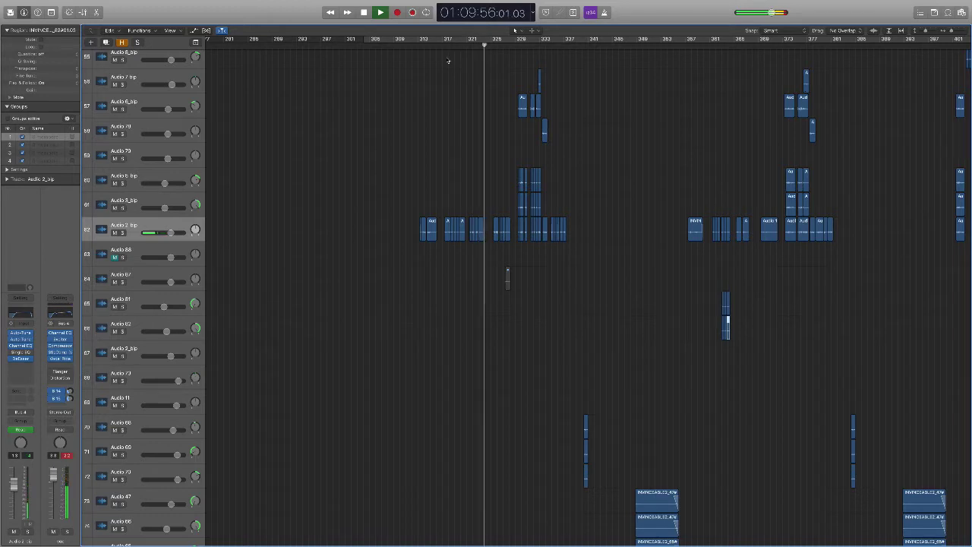
key(space)
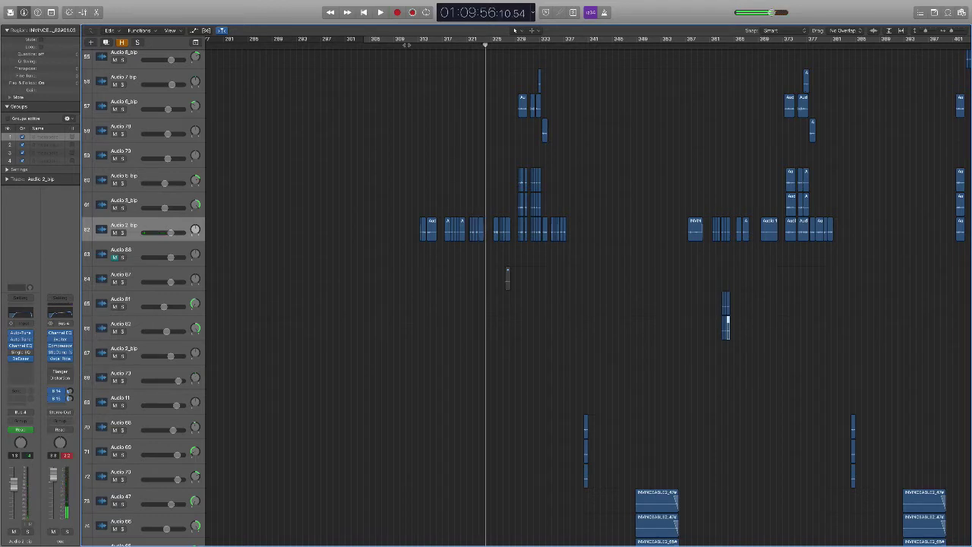
click(406, 44)
- Play briefly from 01:09:36, then select all Audio 2_bip regions and zoom to fit them
scroll(421, 196, up, 5)
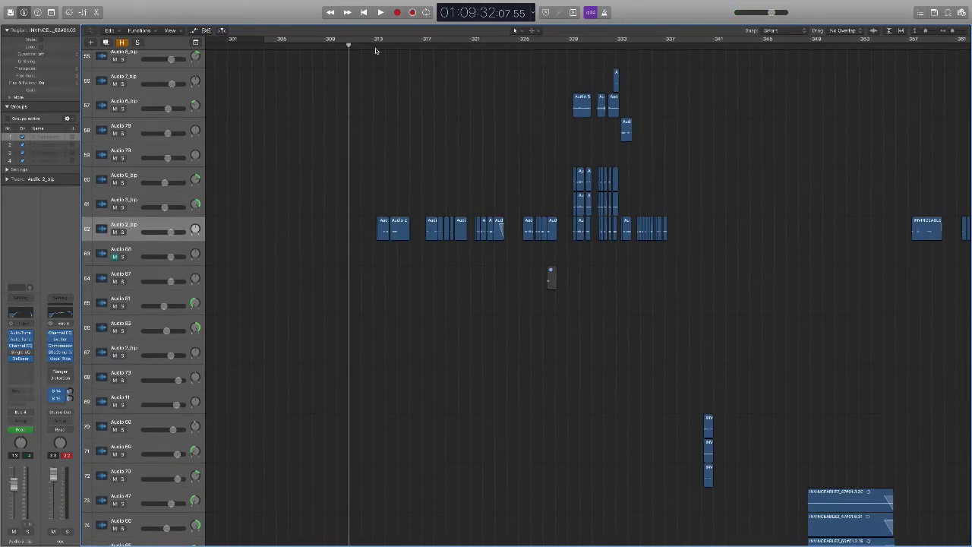
click(372, 45)
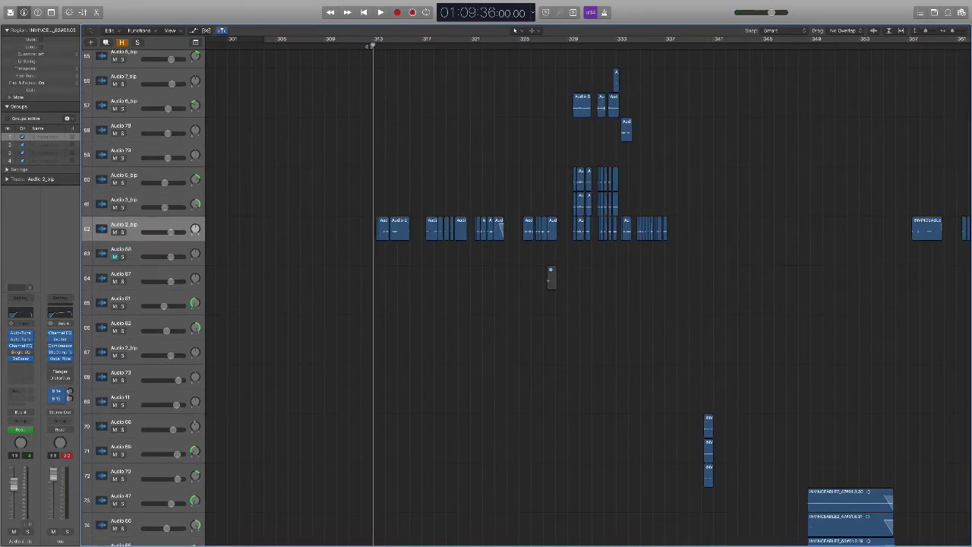
key(space)
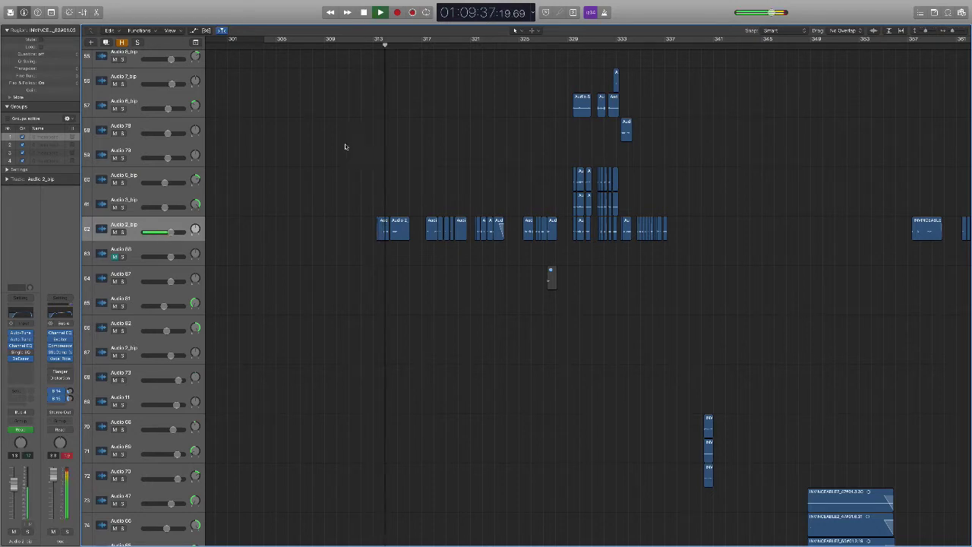
key(space)
click(182, 223)
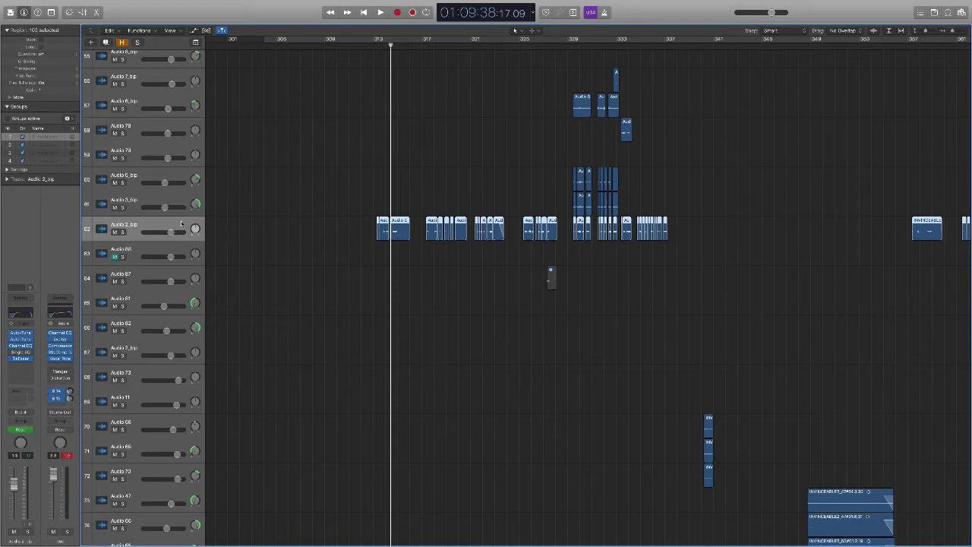
key(z)
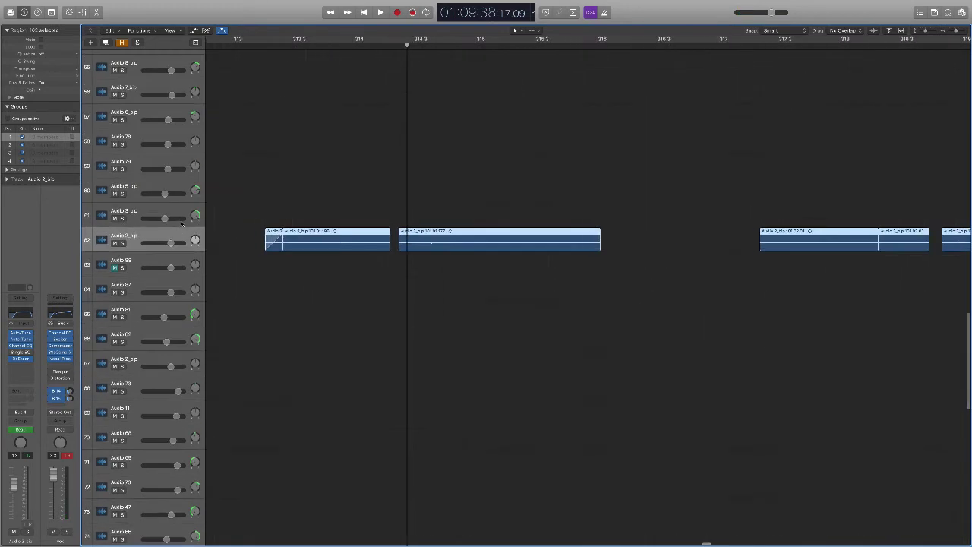
- Select the first Audio 2_bip region, solo the track, and audition its vocal from 01:09:36
click(339, 47)
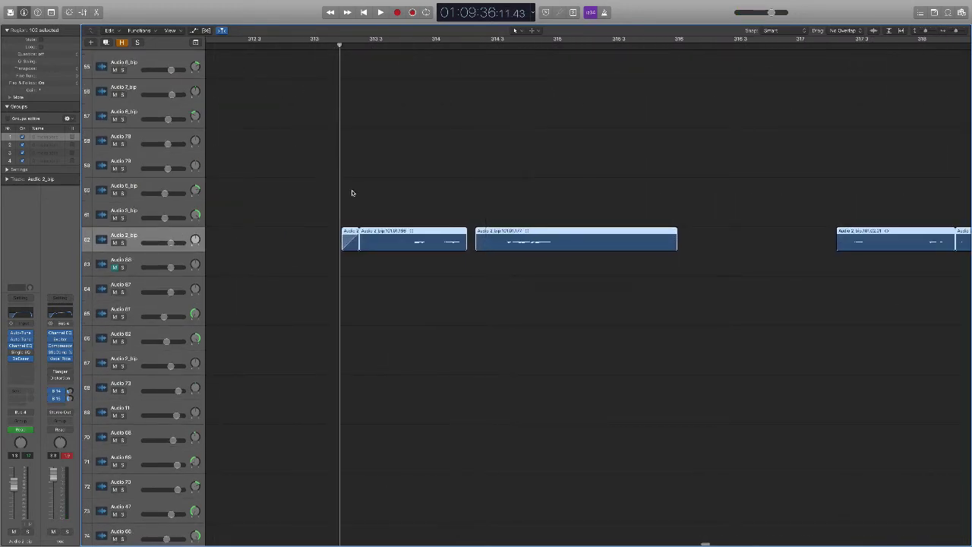
click(347, 241)
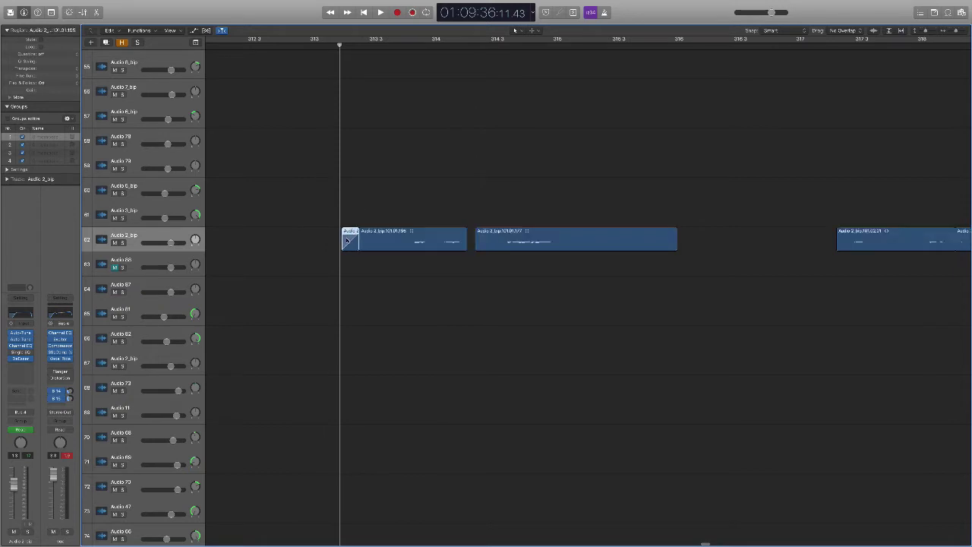
click(122, 242)
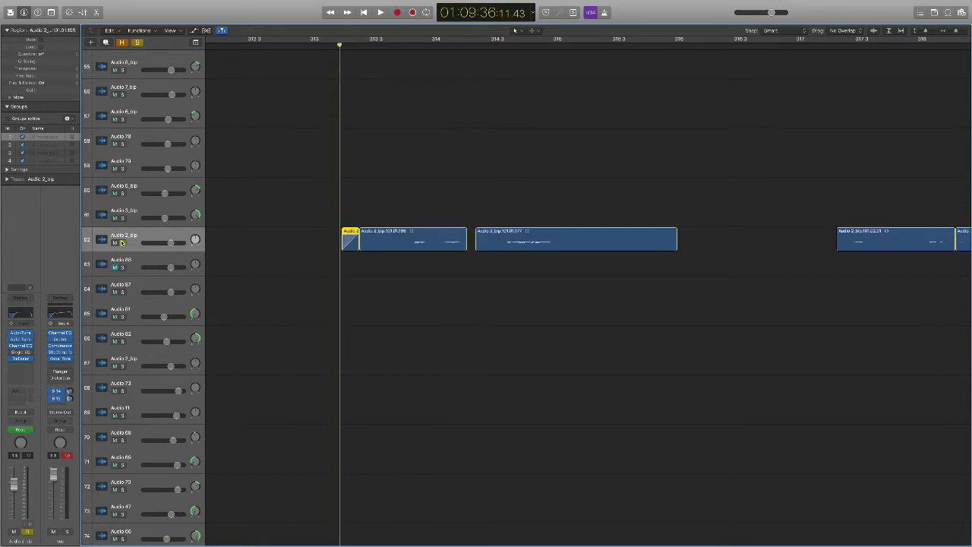
key(space)
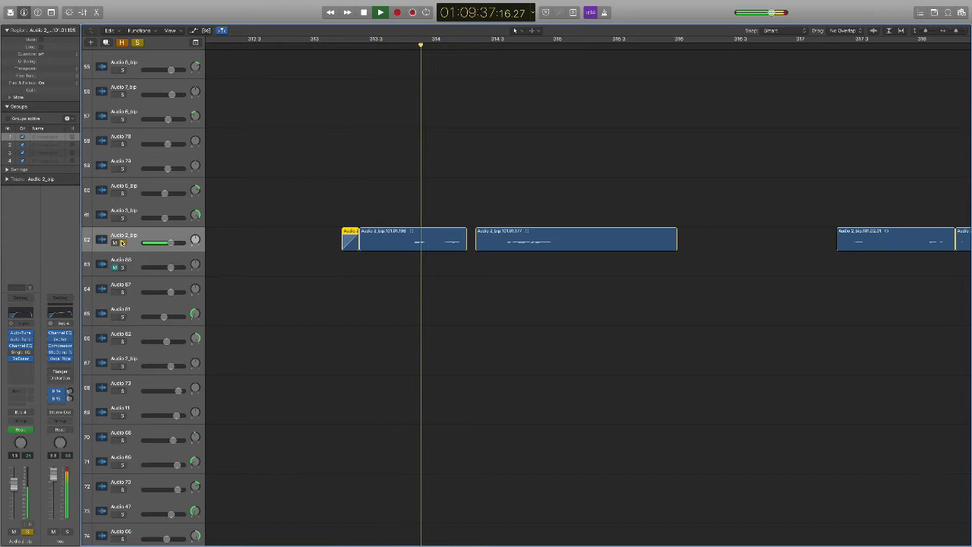
key(space)
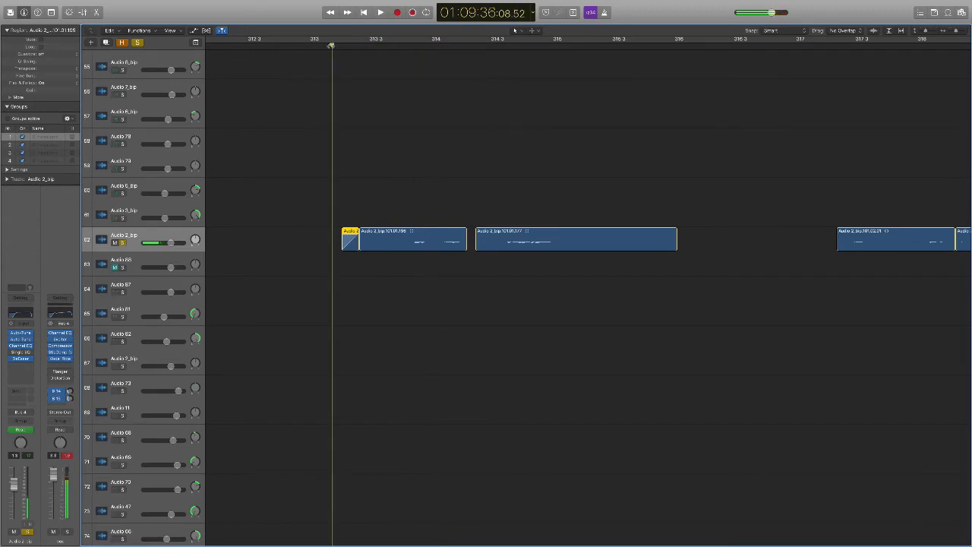
key(space)
key(space)
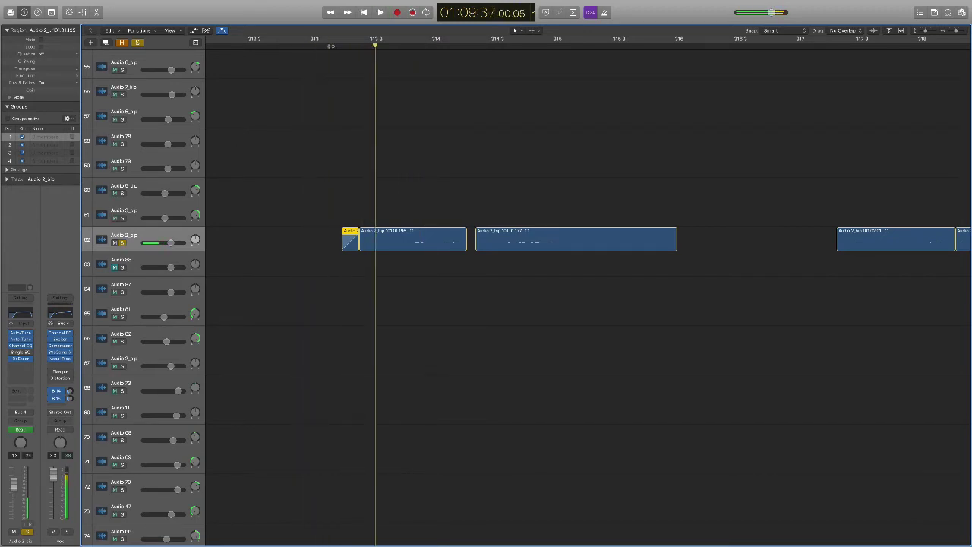
key(super+Down)
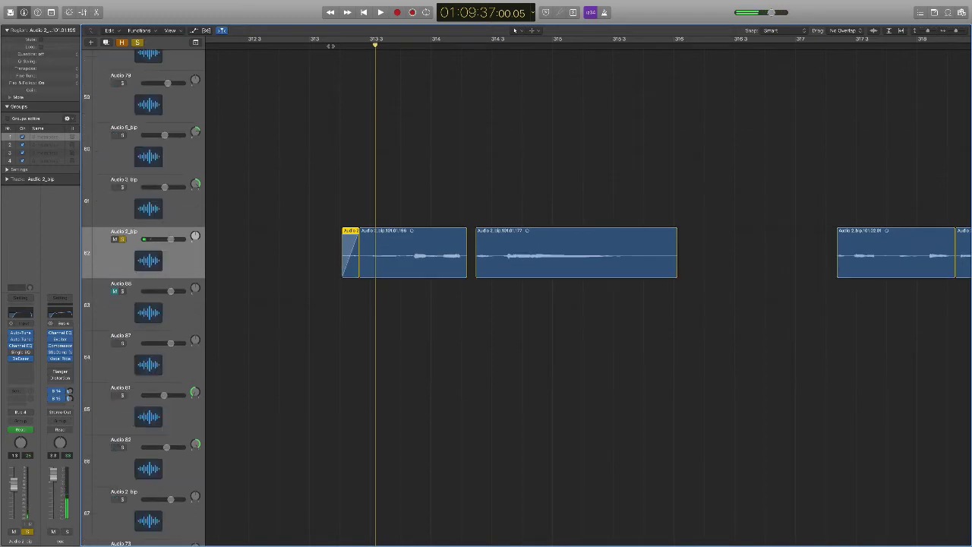
- Zoom in and split the first vocal region just before the first word
key(super+Down)
key(super+Right)
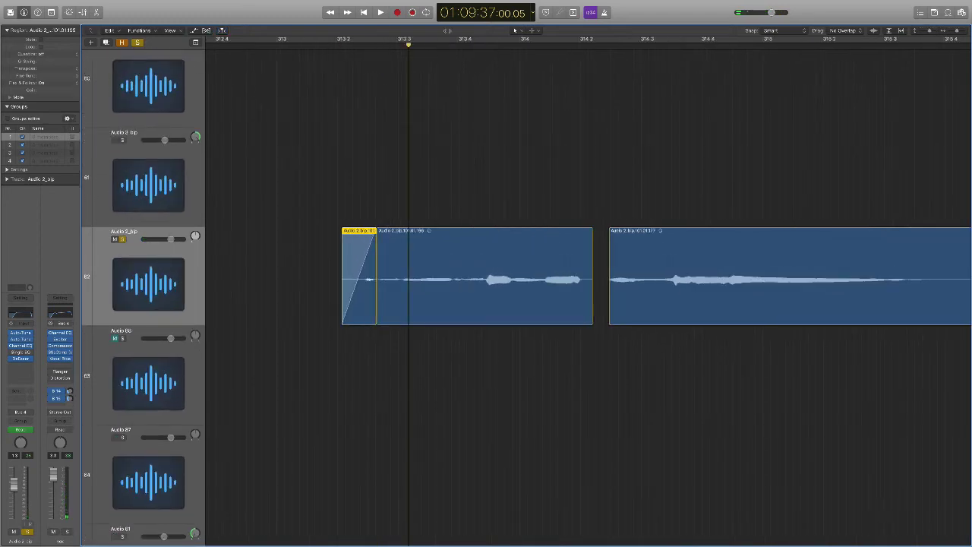
drag(408, 187, 401, 187)
click(416, 253)
key(super+t)
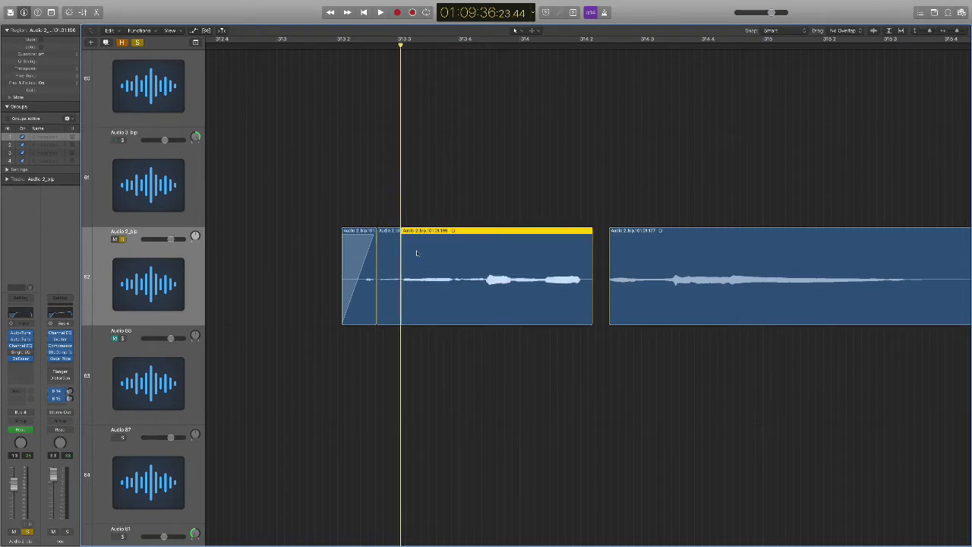
- Extend the region start earlier, delete the leftover sliver, and return the playhead to 01:09:36
click(375, 213)
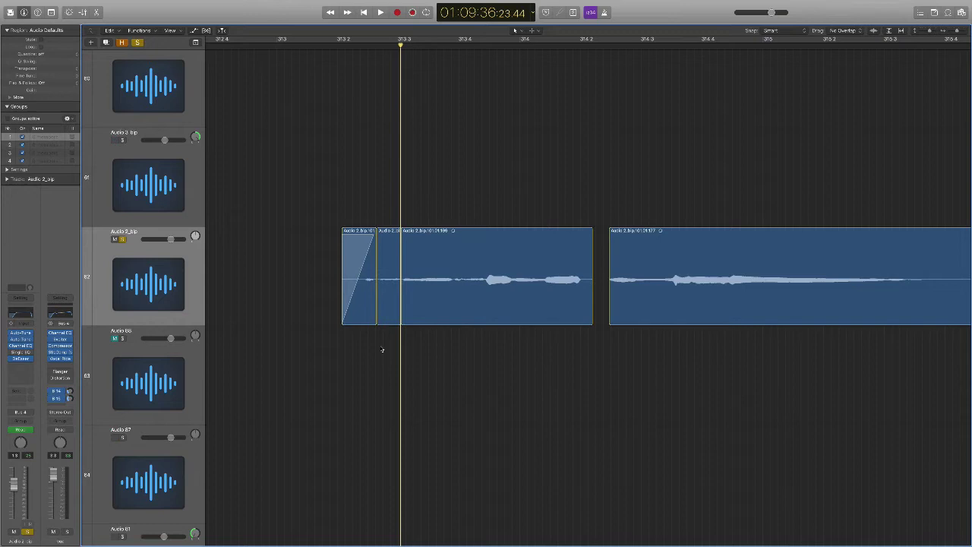
drag(379, 319, 348, 303)
click(348, 303)
key(Delete)
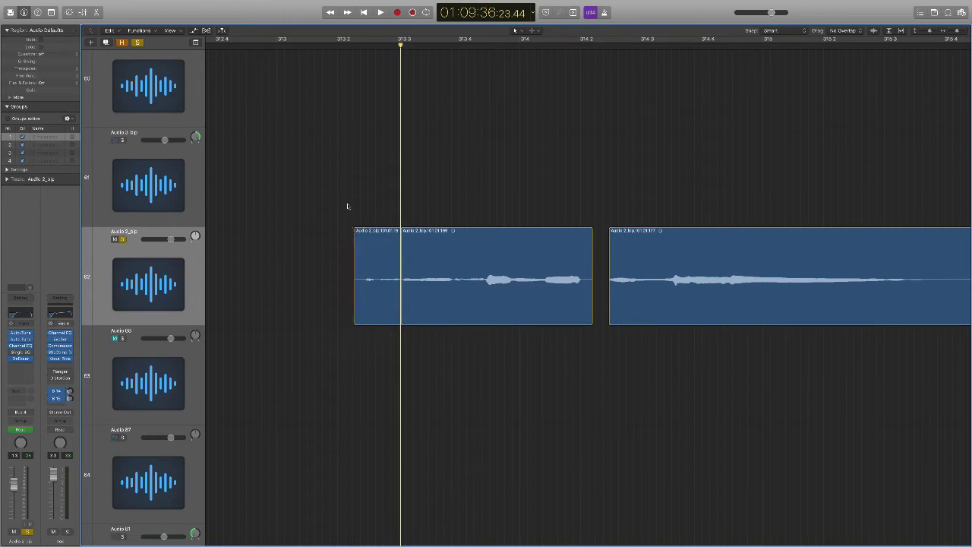
click(380, 258)
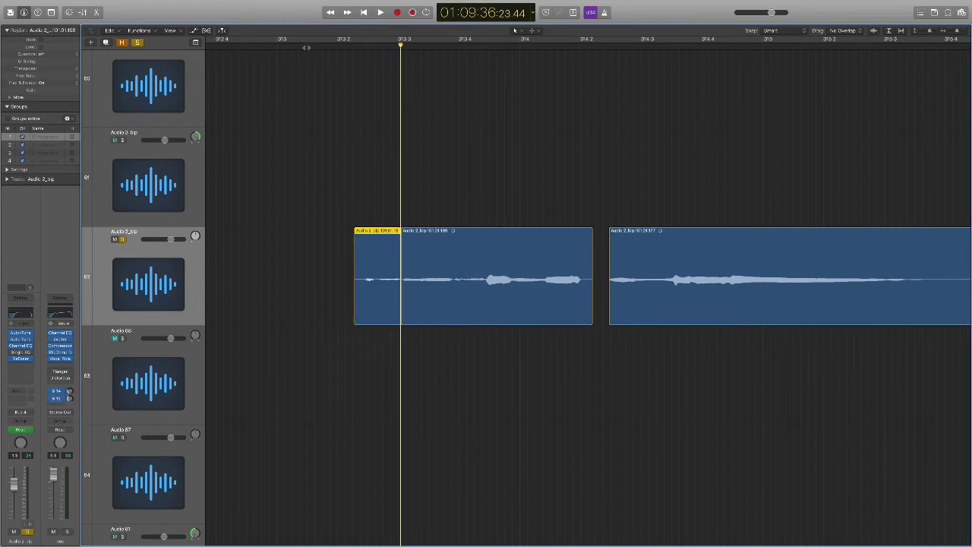
click(306, 47)
click(276, 47)
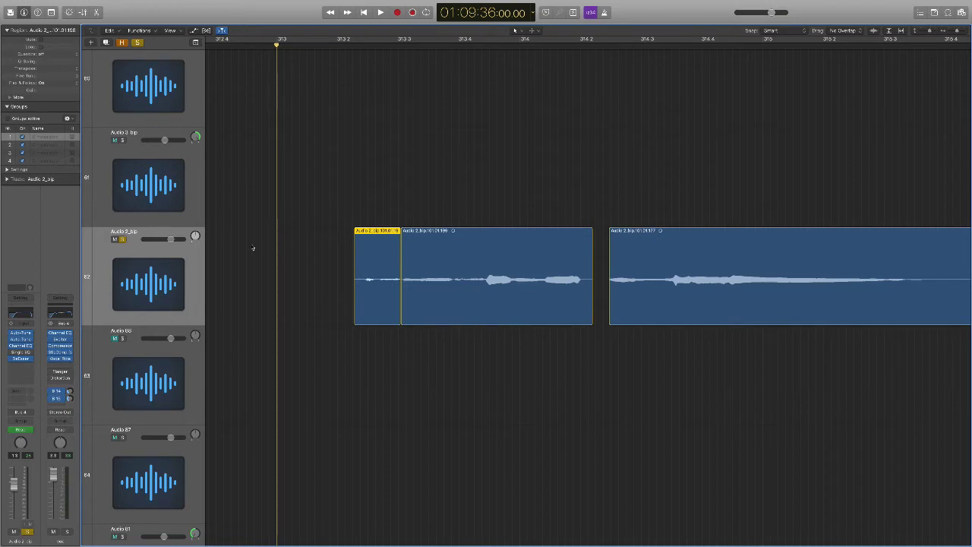
- Enlarge the track rows and play back the start of the vocal
key(super+Down)
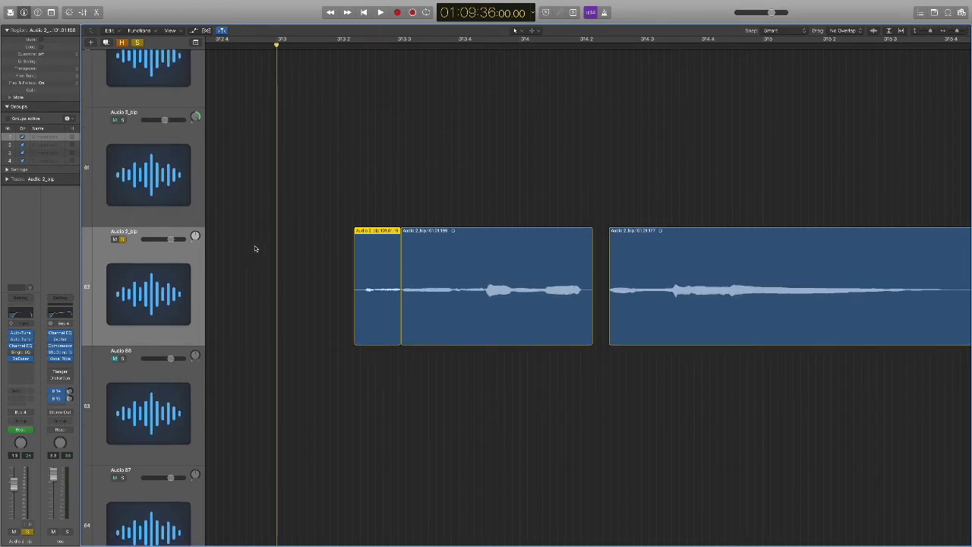
key(space)
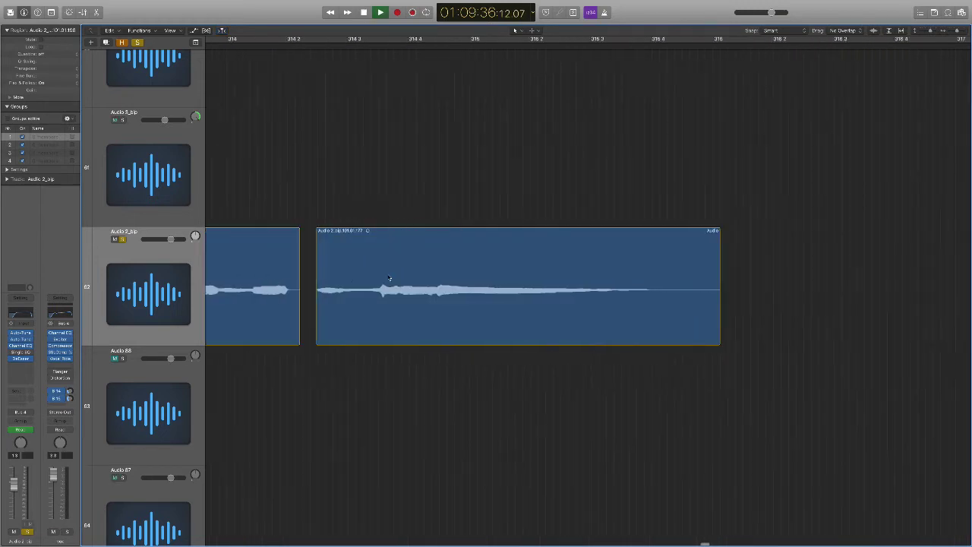
key(space)
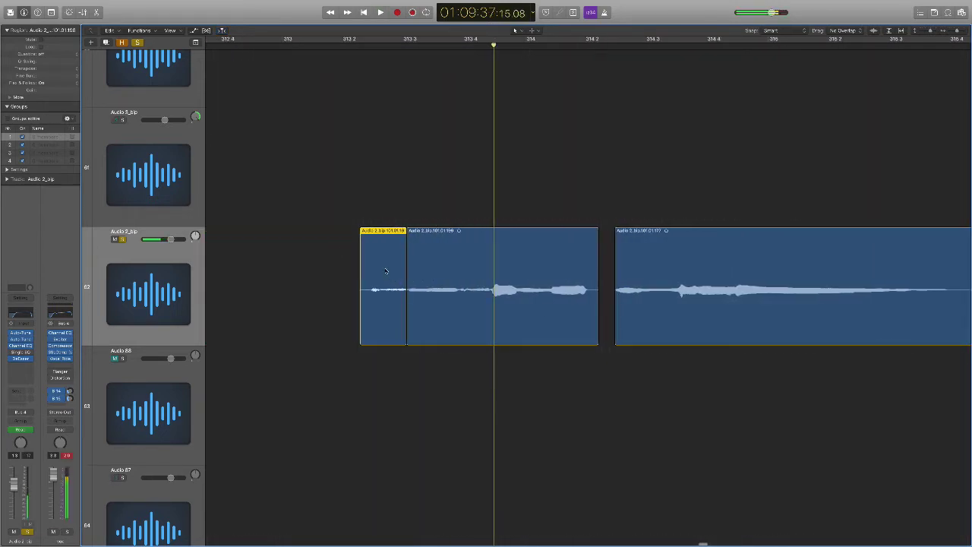
- Option-drag the short snippet region from the lead vocal track down onto Audio 80
click(186, 280)
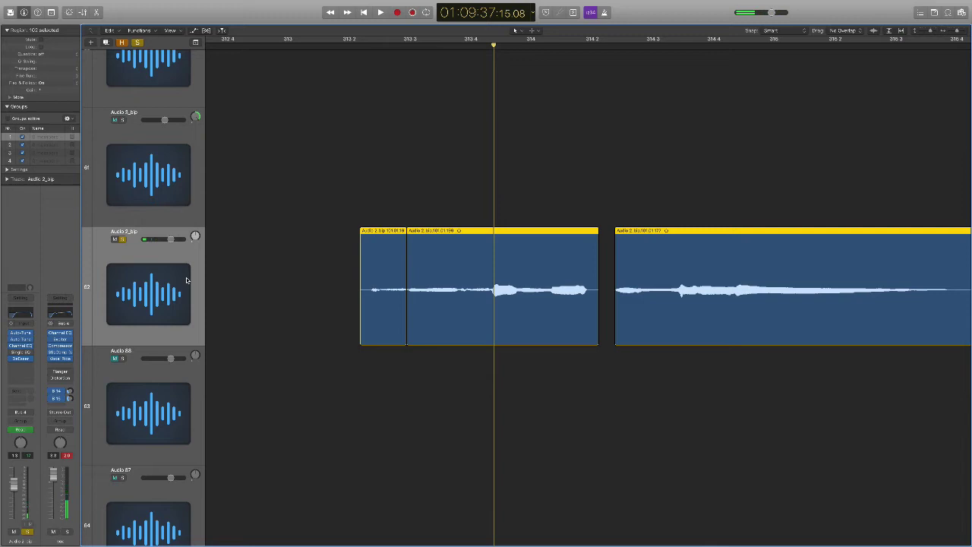
key(Down)
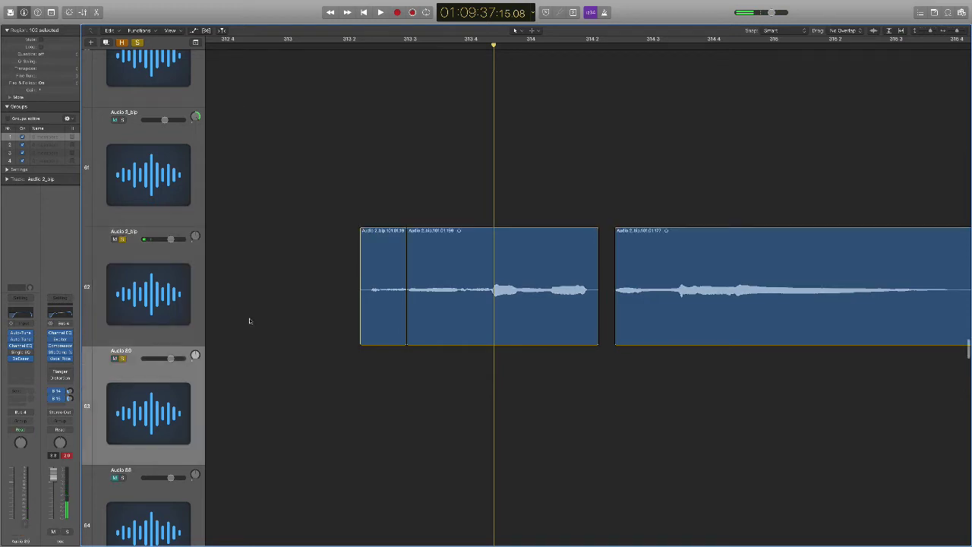
scroll(250, 321, down, 1)
key(Up)
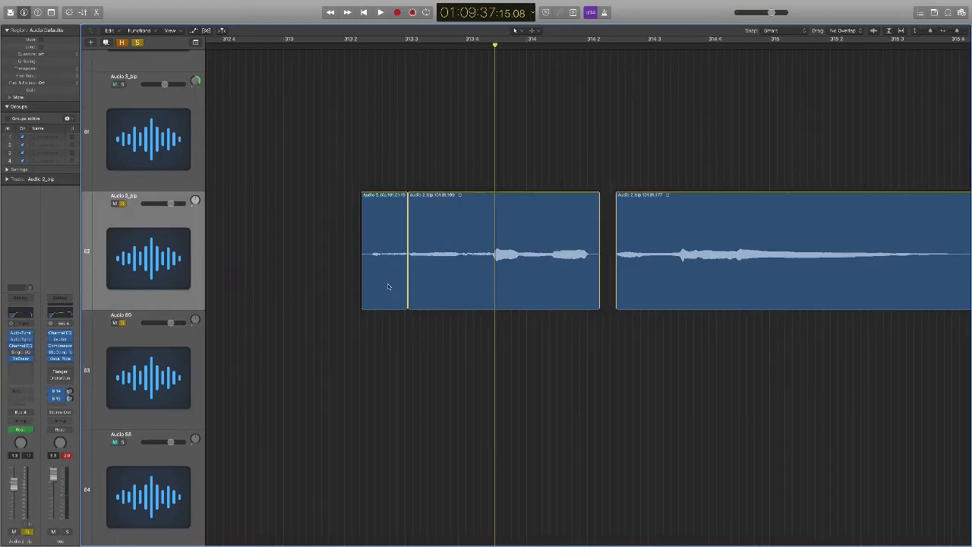
click(388, 286)
drag(388, 237, 388, 320)
click(197, 347)
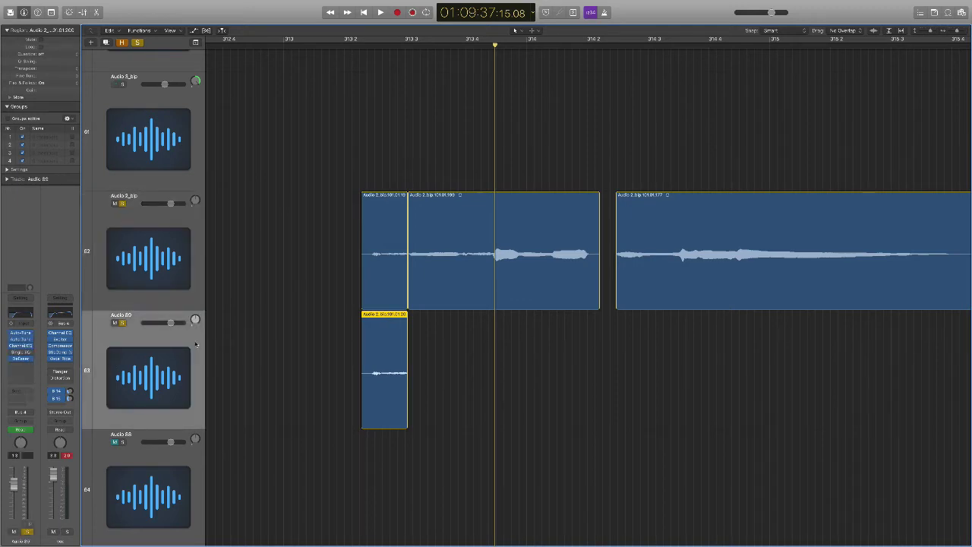
- Rename the lead vocal track to LEAD ORIG
click(125, 196)
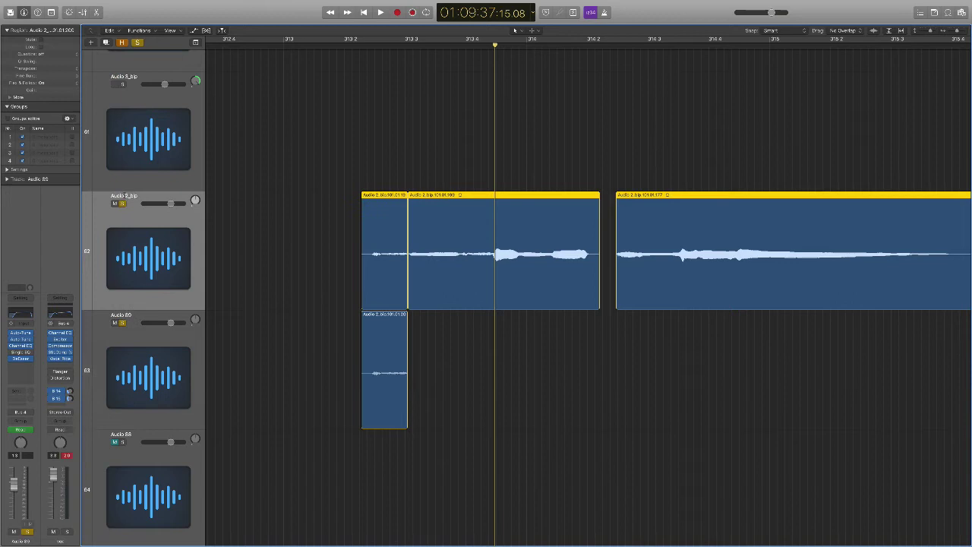
double_click(124, 194)
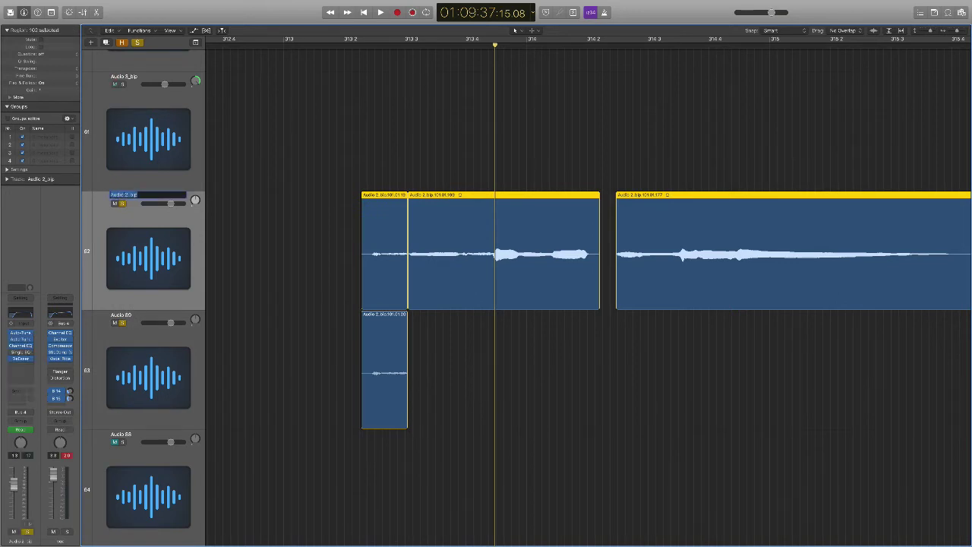
text(LEAD CRIG)
key(Return)
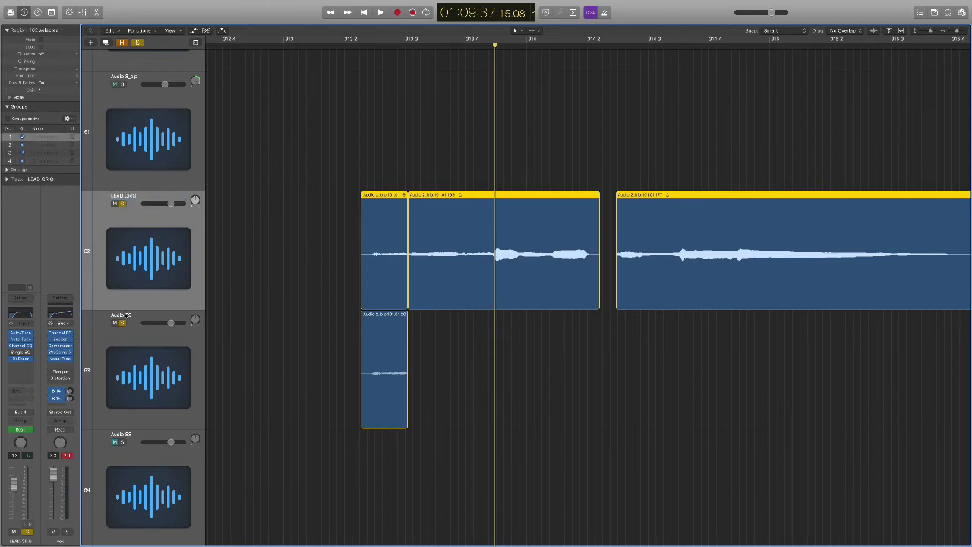
- Rename the snippet copy's track to REVERSE SNIPPET
double_click(125, 316)
text(R)
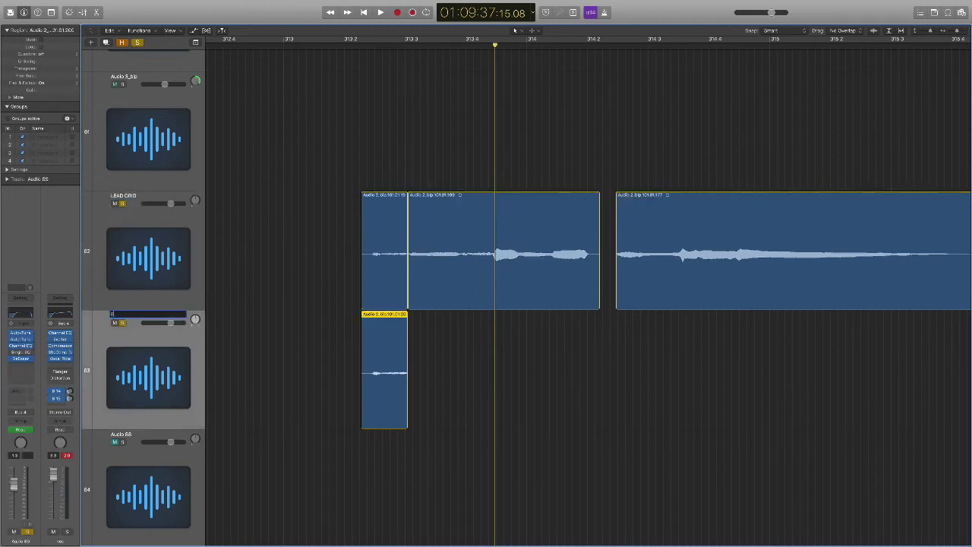
text(EVERSE SNIPPET)
key(Return)
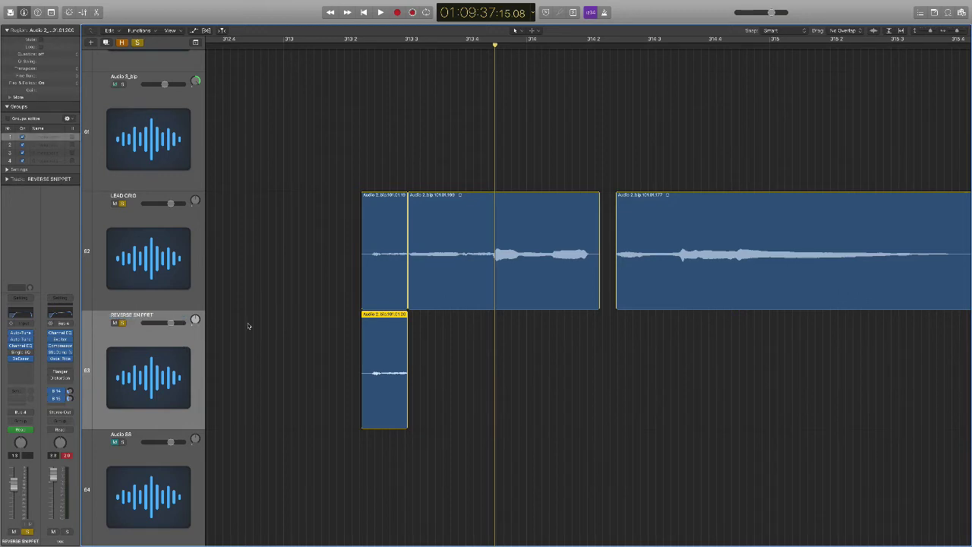
- Insert ChromaVerb (Mono→Stereo) on REVERSE SNIPPET and set Dry to 0% and Wet to 100%
click(25, 368)
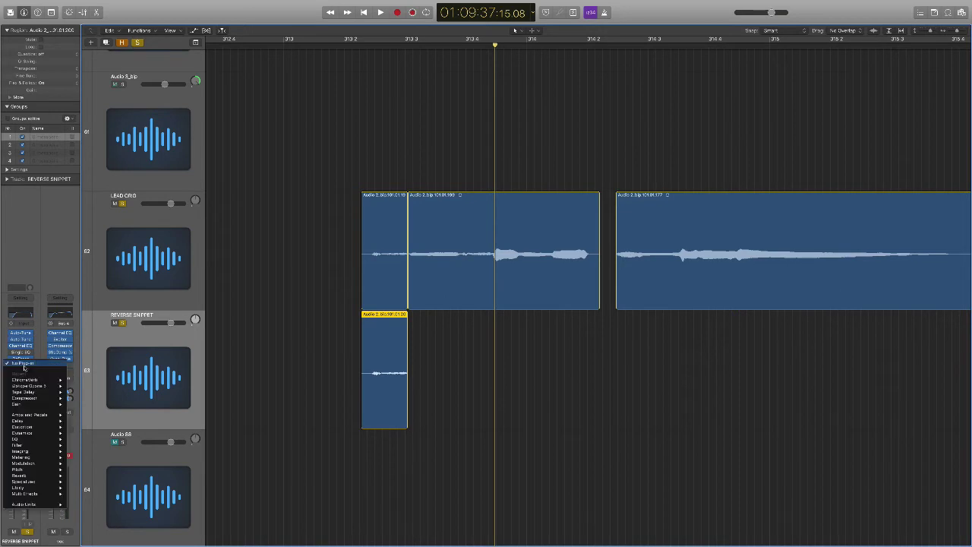
mouse_move(27, 380)
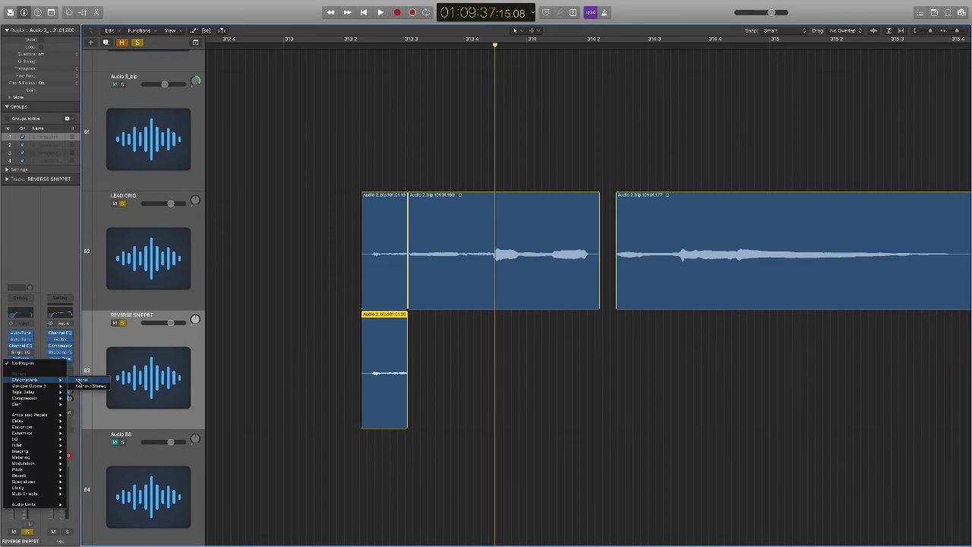
click(90, 387)
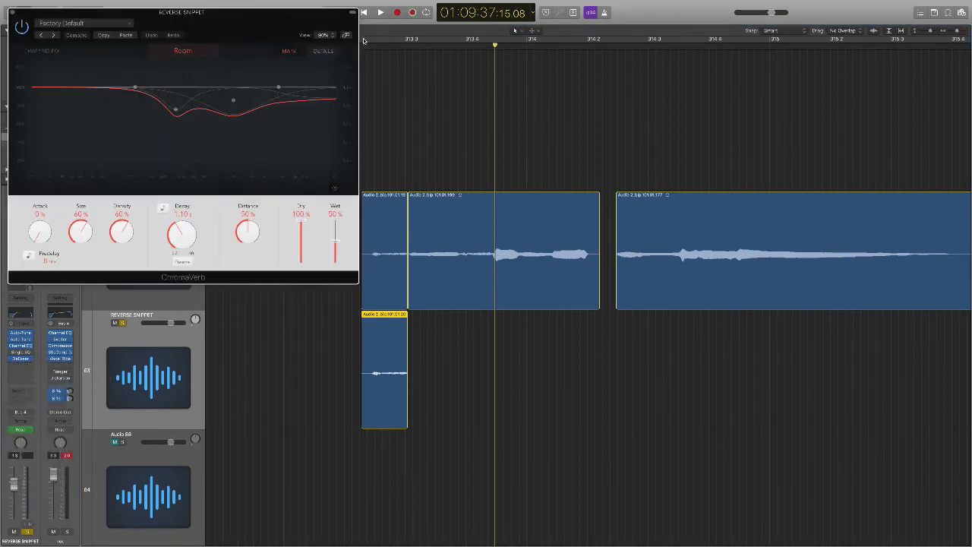
drag(343, 20, 789, 33)
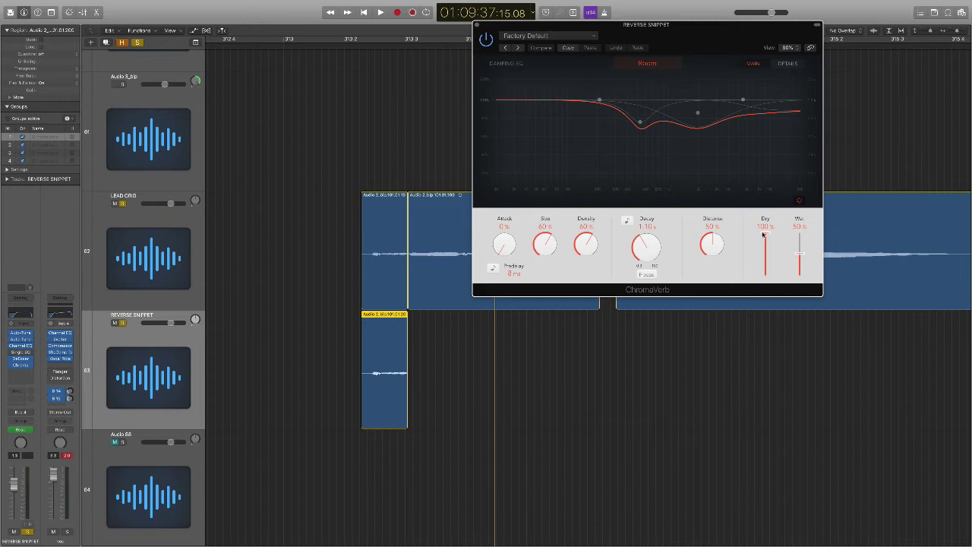
drag(764, 236, 758, 282)
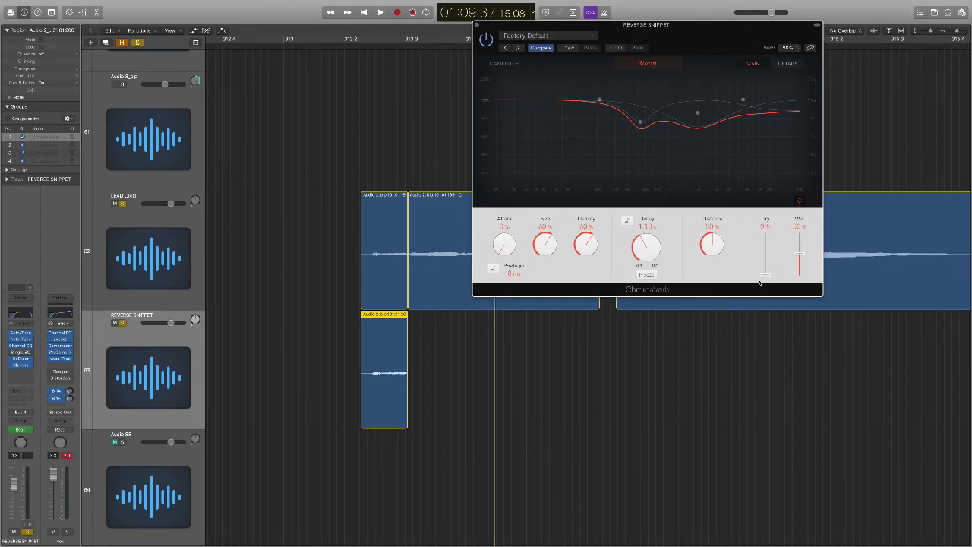
drag(797, 254, 792, 231)
- Unsolo and mute the original lead vocal, then audition the reverberated snippet
click(338, 43)
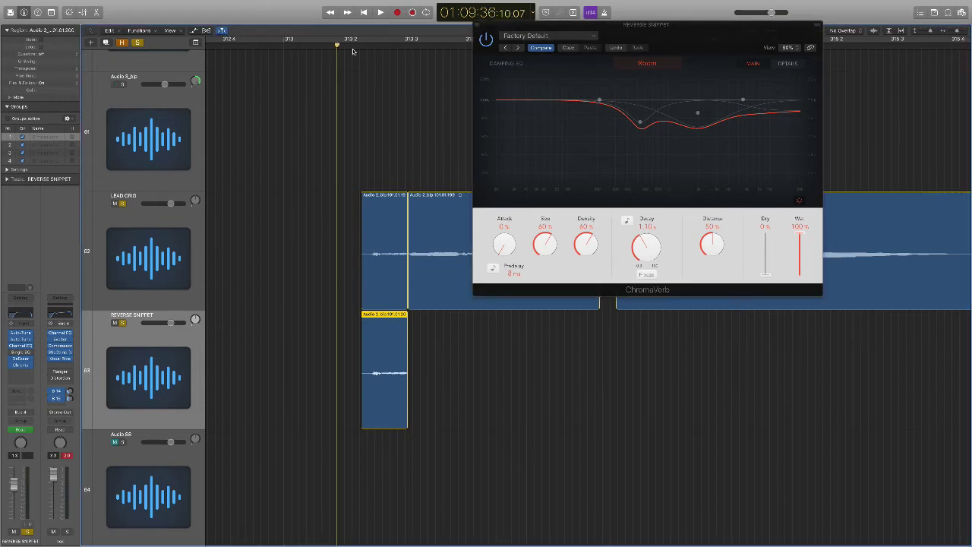
click(122, 204)
click(122, 204)
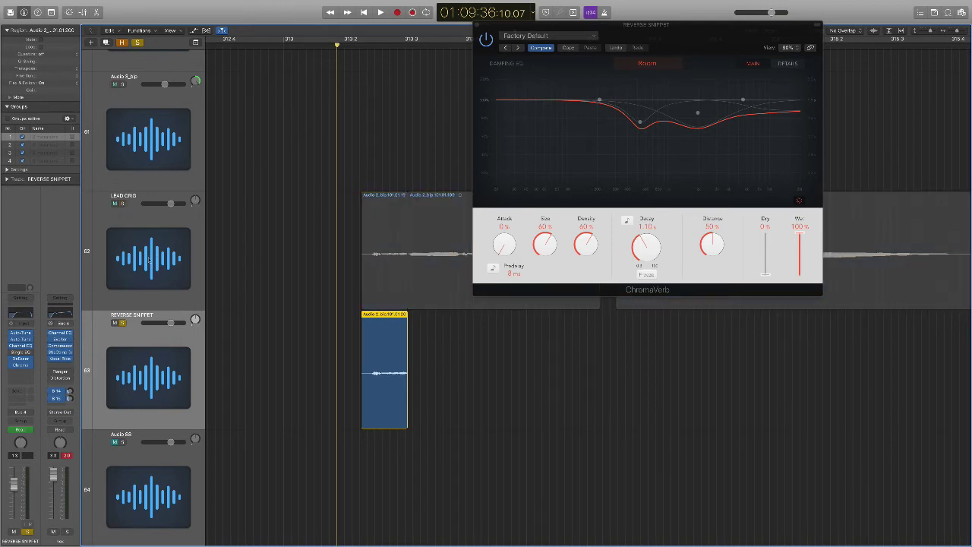
key(space)
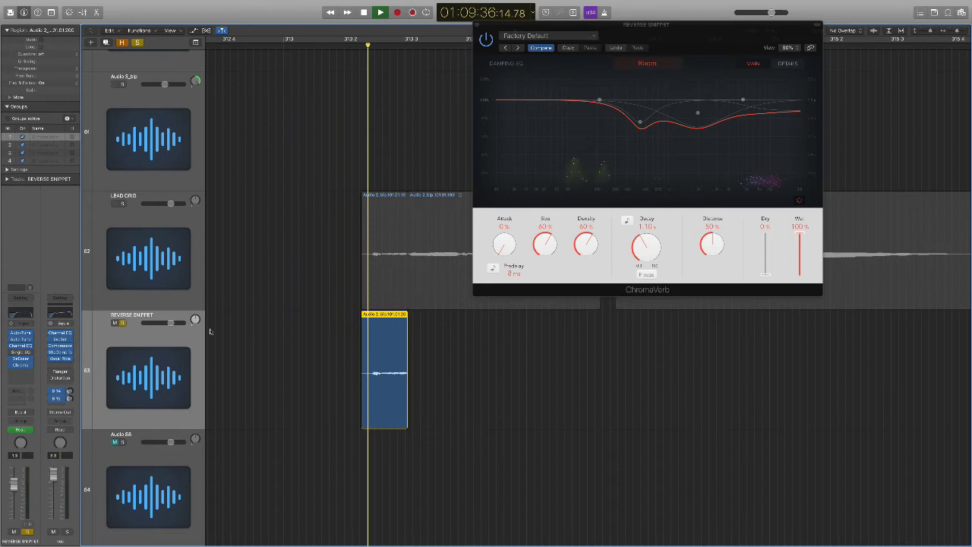
key(space)
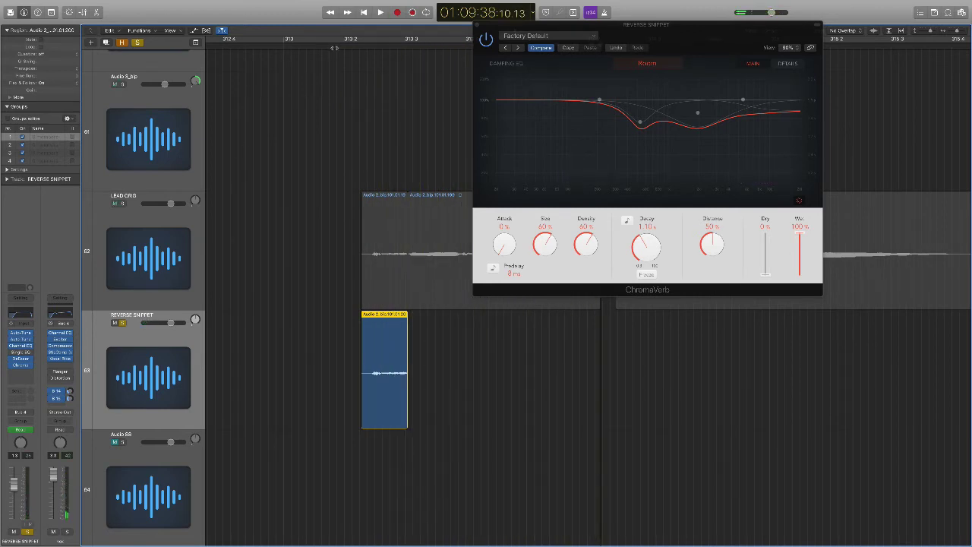
key(0)
- Lengthen the ChromaVerb decay to 11.00 s and audition the snippet's longer tail
click(643, 249)
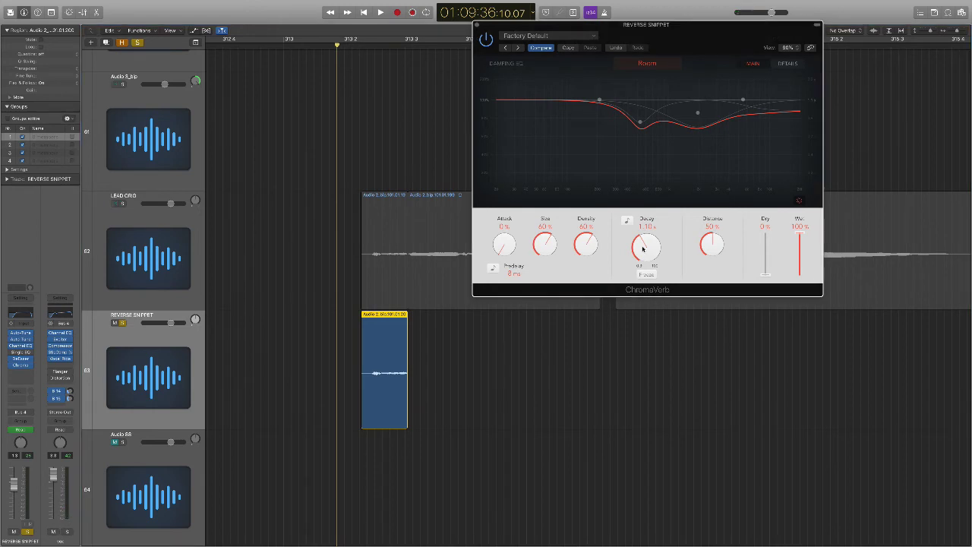
drag(643, 248, 644, 208)
click(331, 46)
key(space)
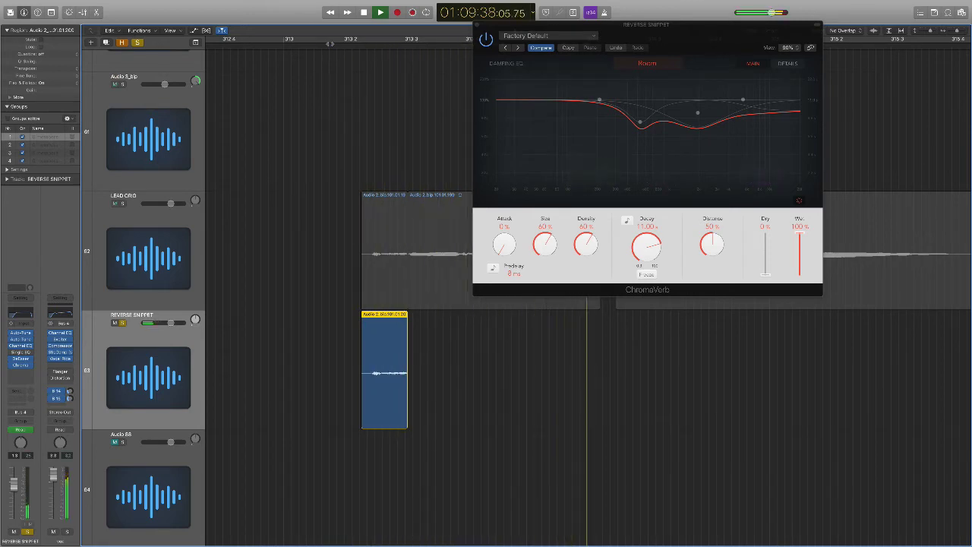
key(space)
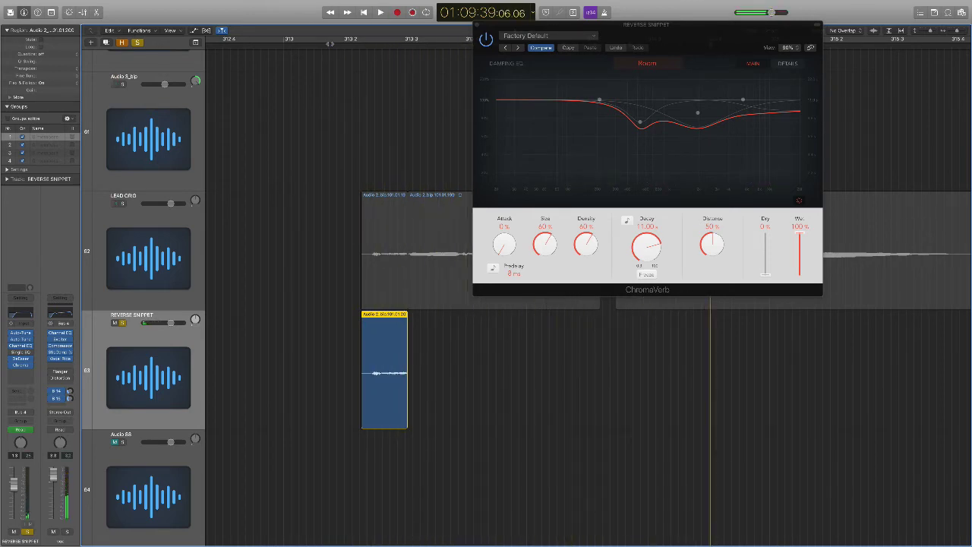
key(super+Right)
key(super+Down)
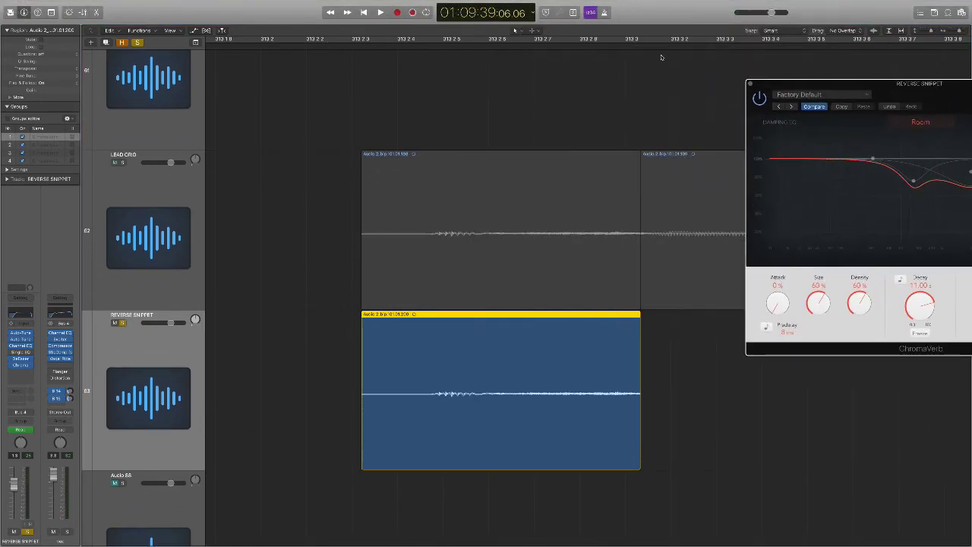
- Trim the end of the snippet region shorter and audition it from before the region
click(486, 46)
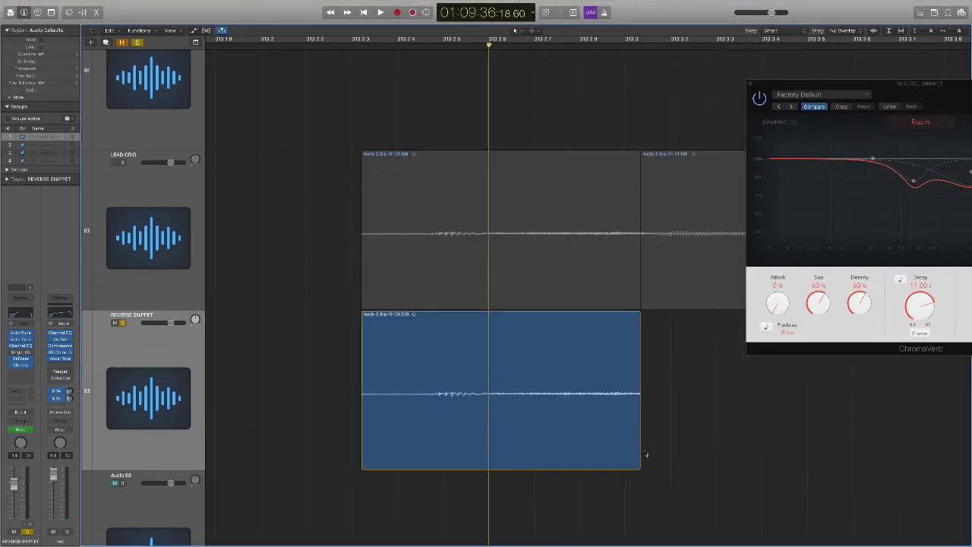
drag(637, 460, 556, 462)
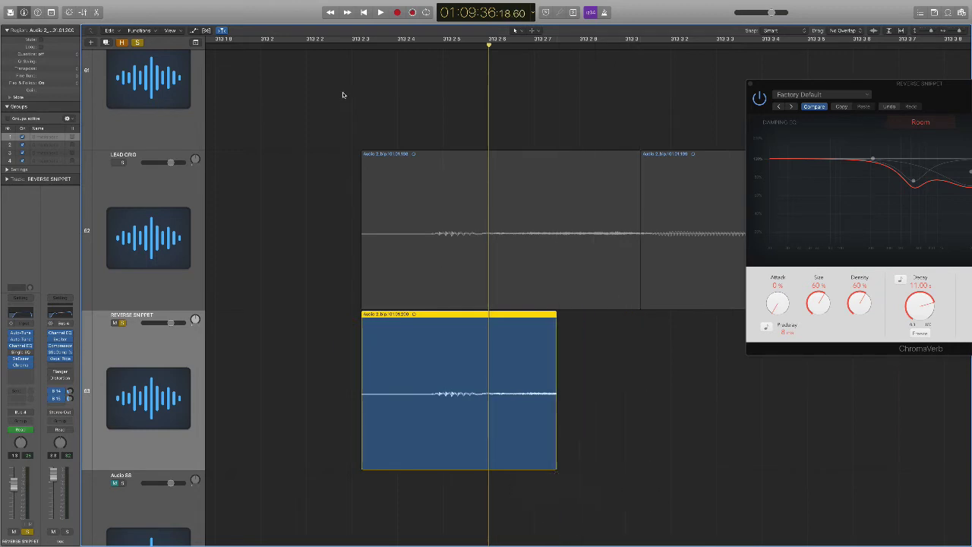
click(322, 52)
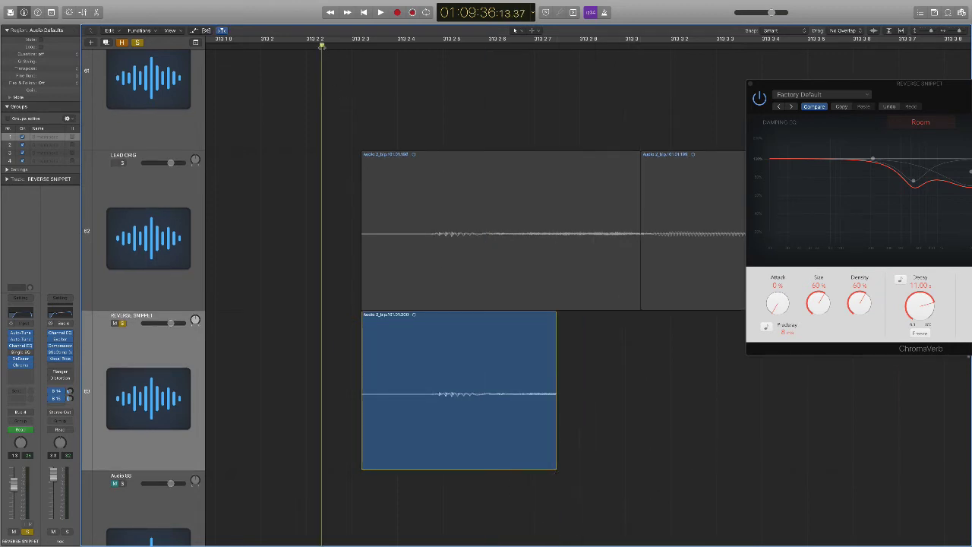
key(space)
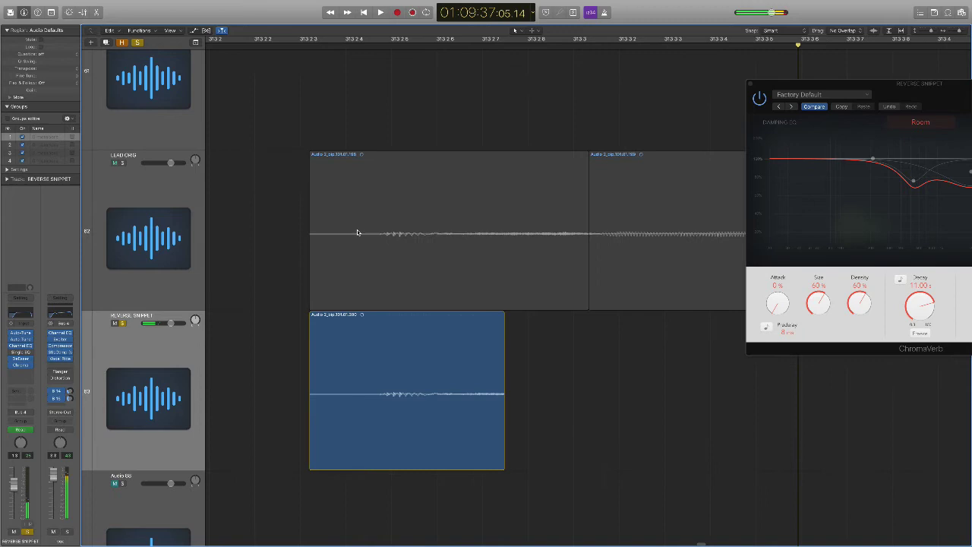
- Shorten the snippet region further, audition the result, and zoom back out
drag(506, 474, 440, 456)
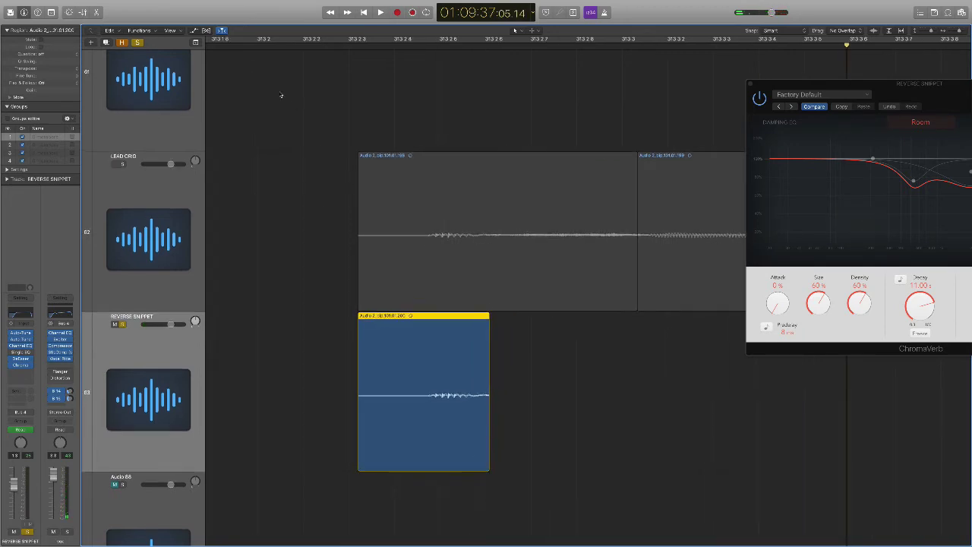
click(242, 39)
key(space)
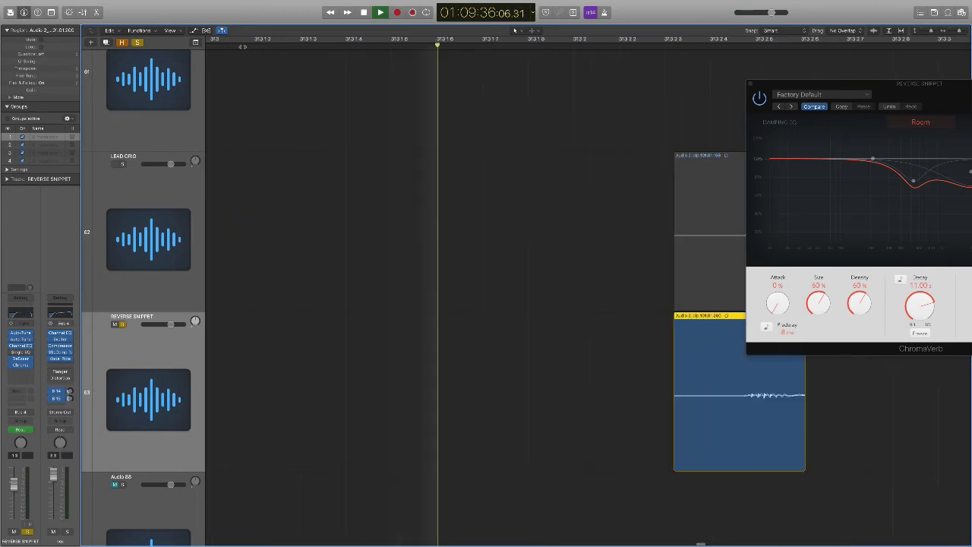
key(space)
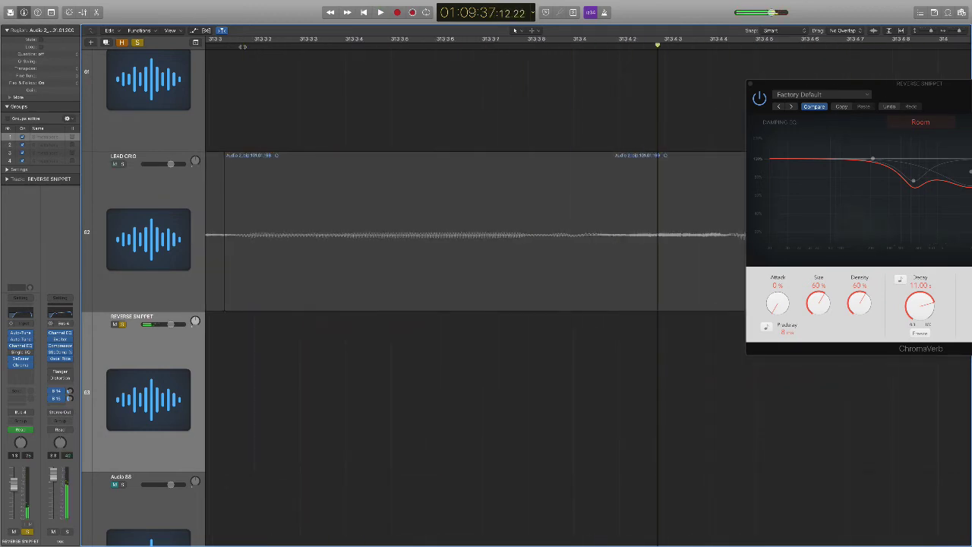
key(super+Left)
key(super+Left)
key(super+Left)
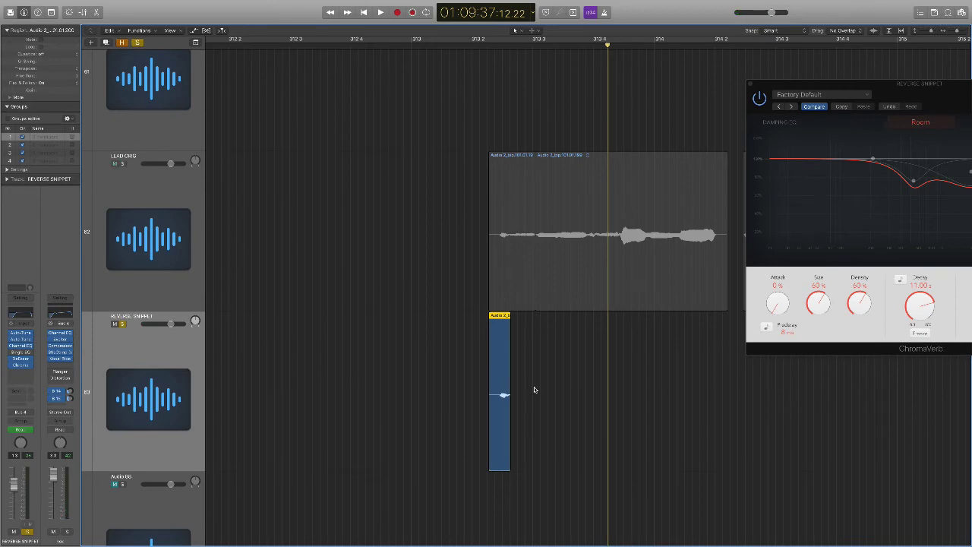
- Adjust track heights and zoom out, then select the short snippet region
ctrl+alt+click(506, 386)
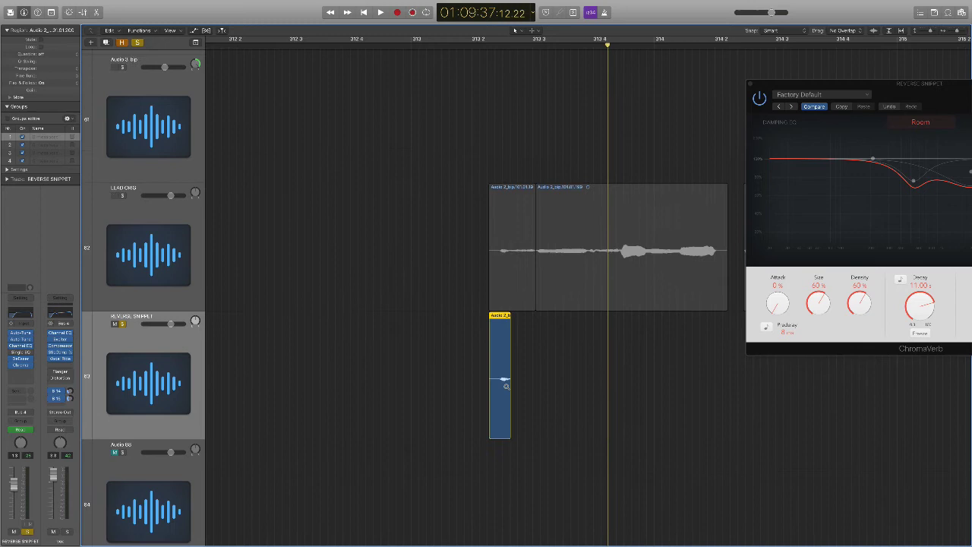
ctrl+alt+click(506, 386)
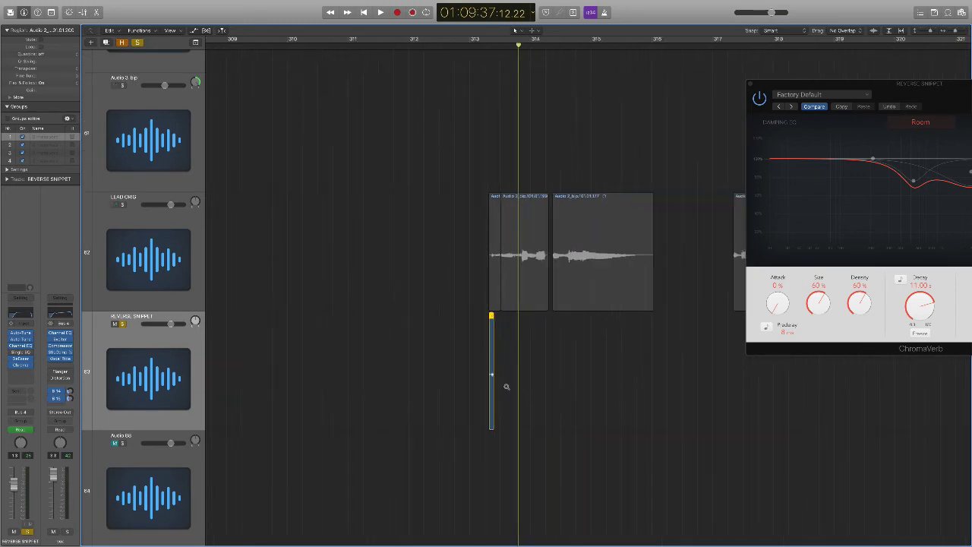
ctrl+alt+click(506, 386)
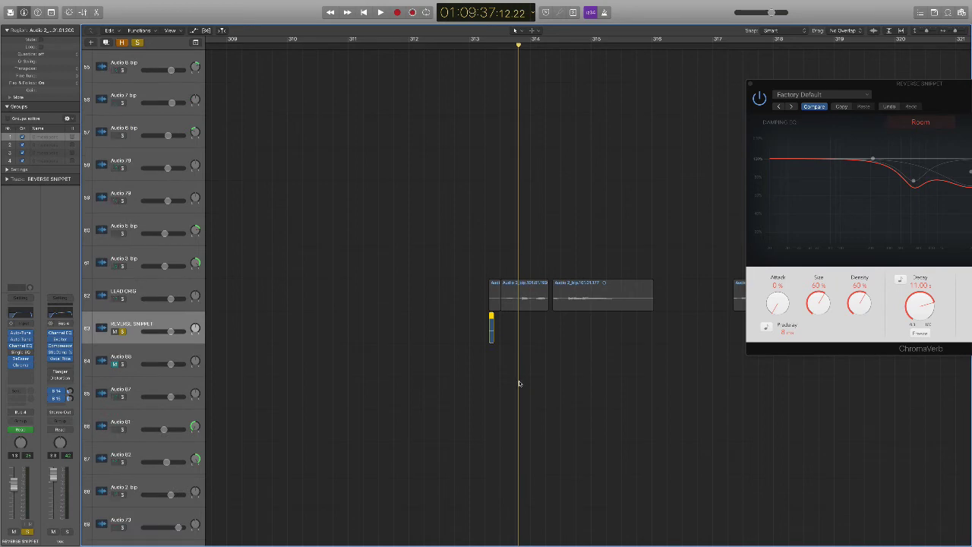
drag(809, 85, 903, 32)
scroll(335, 231, right, 3)
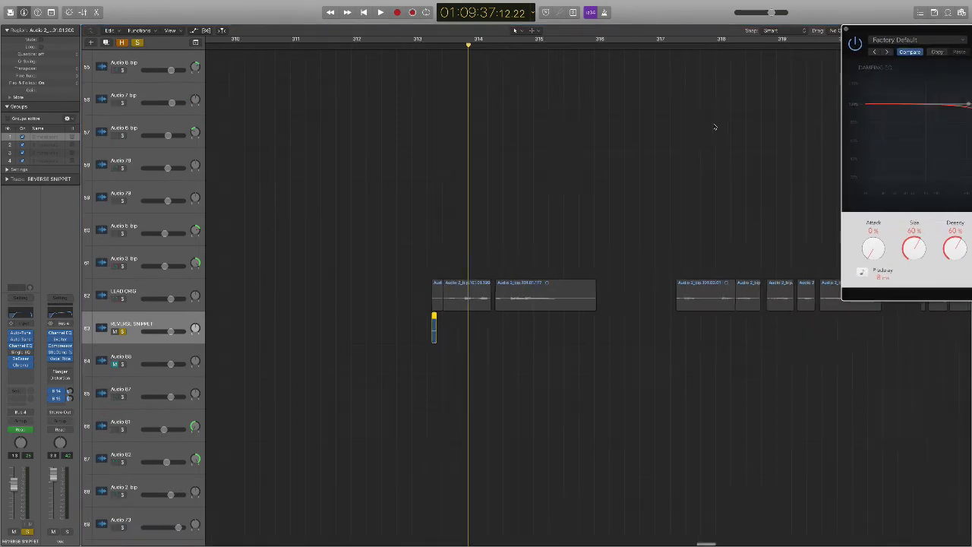
click(167, 323)
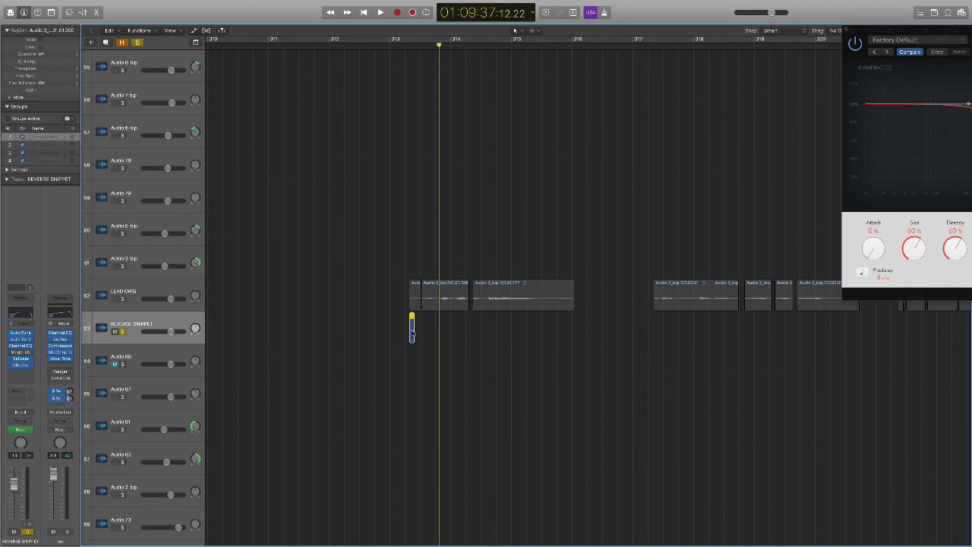
- Bounce the region in place with the tail option off, naming it 'reverse snippet'
key(ctrl+b)
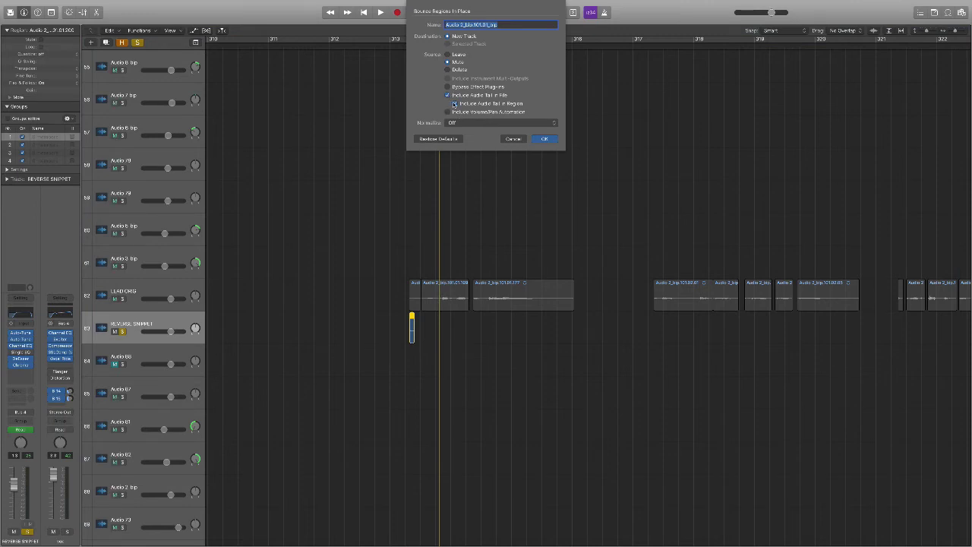
click(455, 104)
click(455, 104)
text(reverse)
key(BackSpace)
key(BackSpace)
text(snippet)
click(545, 139)
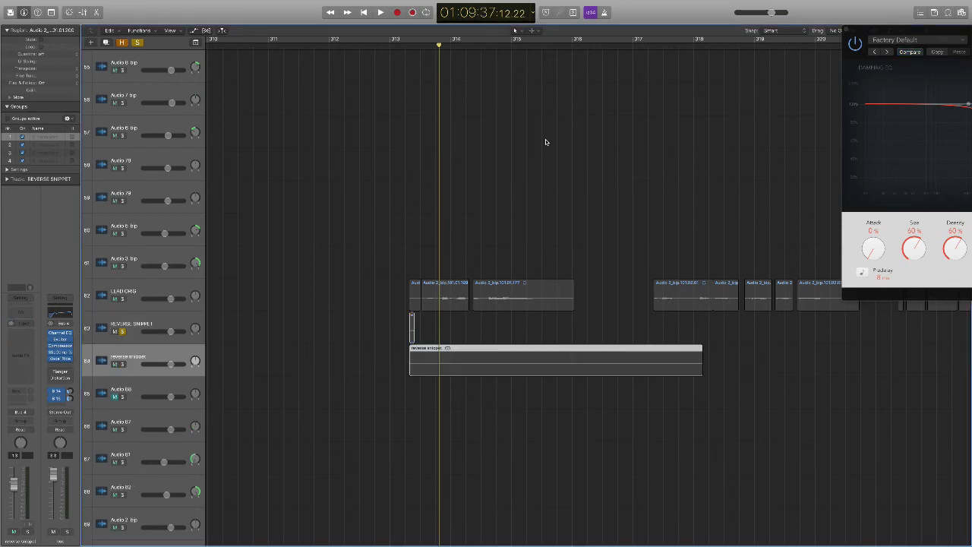
- Solo only the reverse snippet track and move the playhead to bar 313
click(123, 332)
click(122, 364)
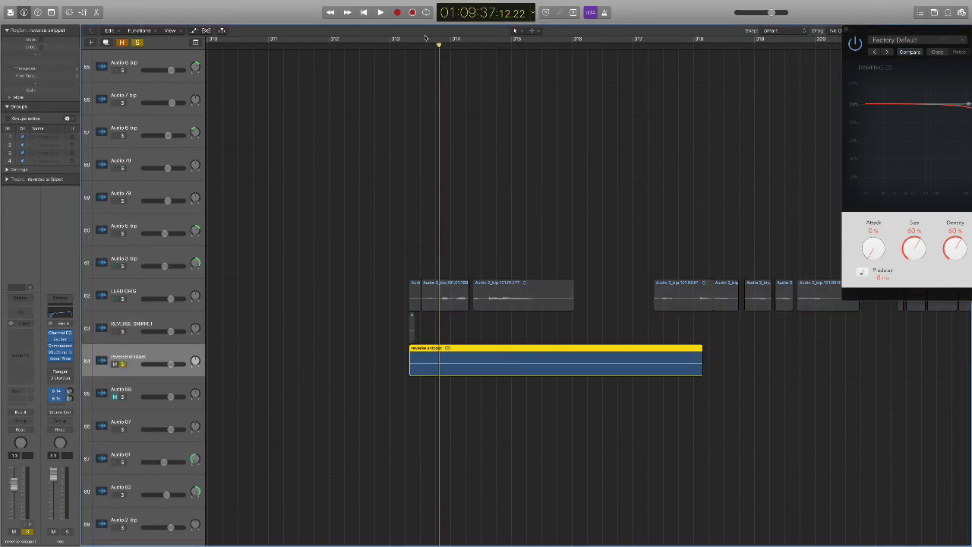
click(392, 42)
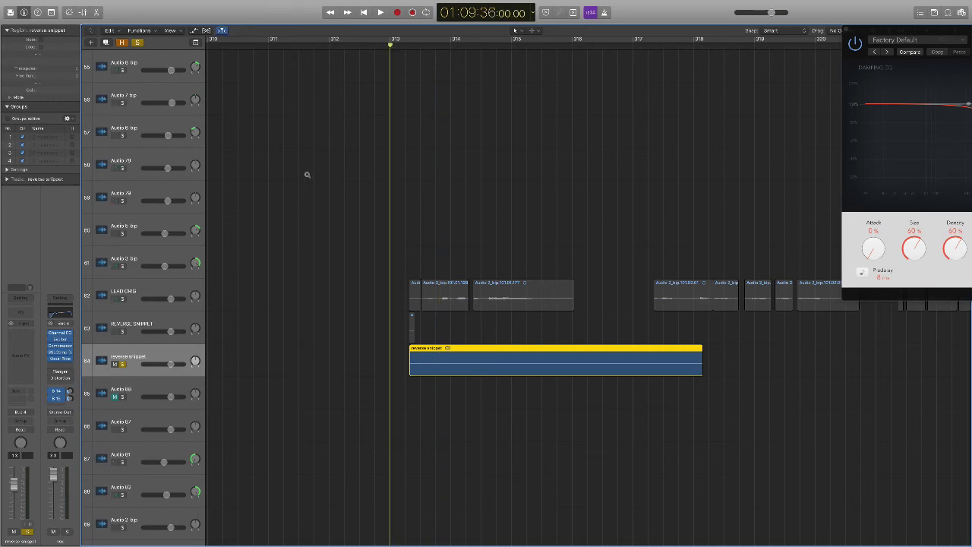
key(super+Down)
scroll(496, 247, right, 3)
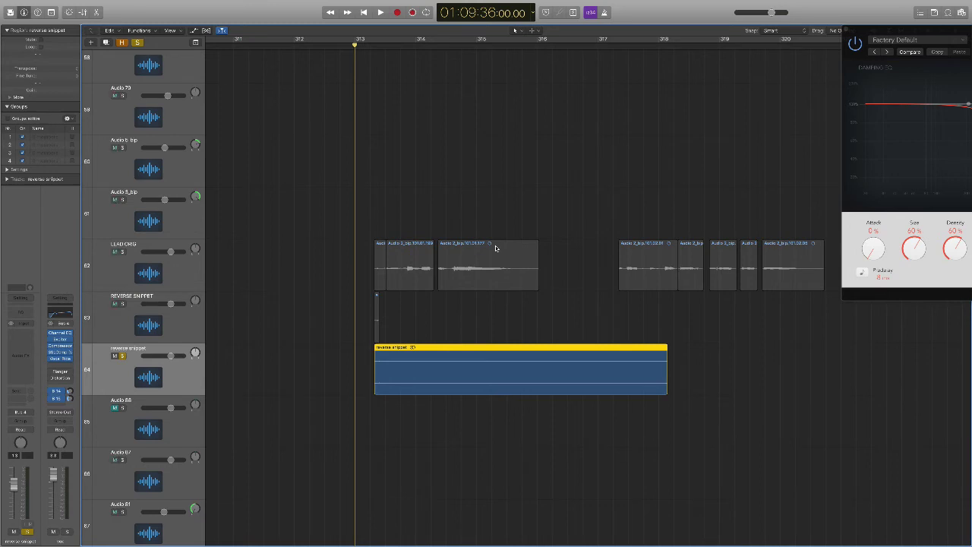
- Play the bounced reverb snippet from bar 313, then stop playback
key(space)
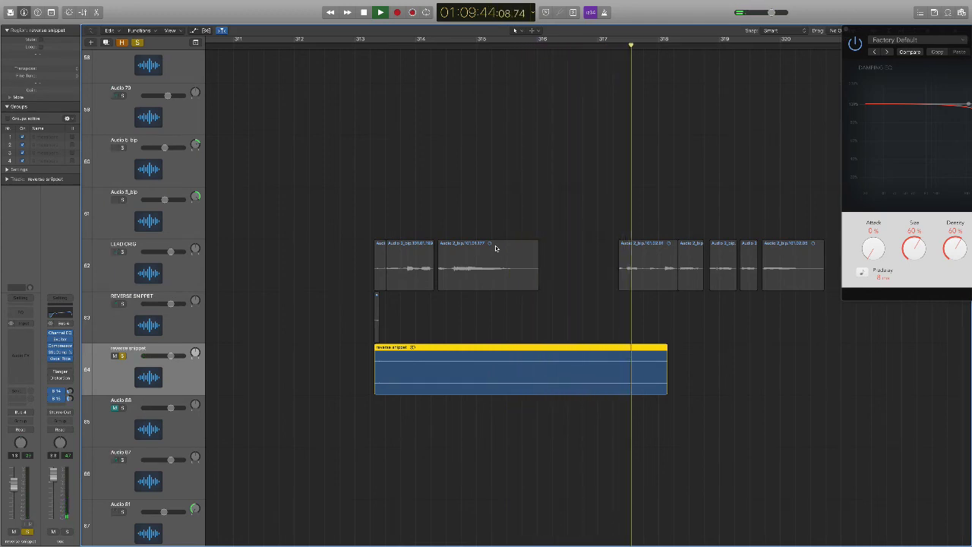
key(space)
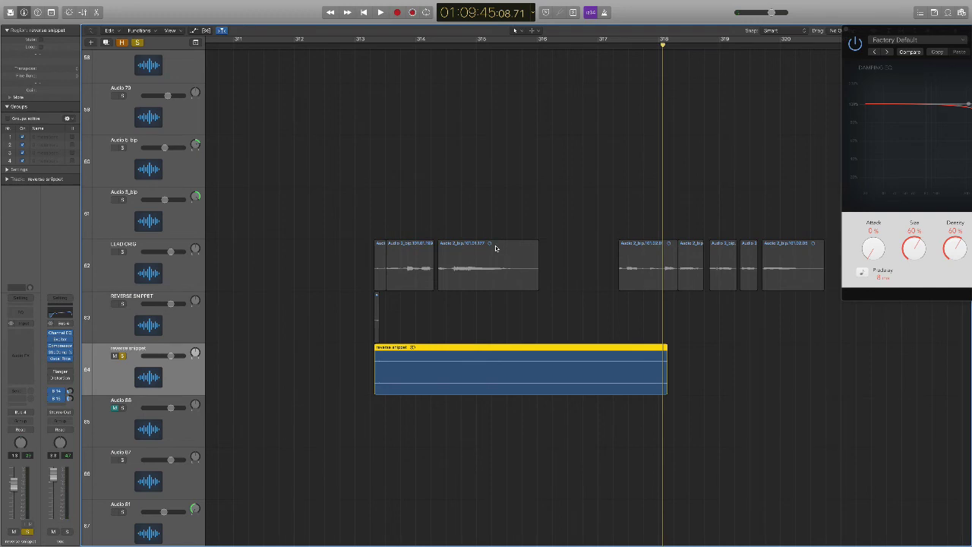
scroll(496, 248, down, 10)
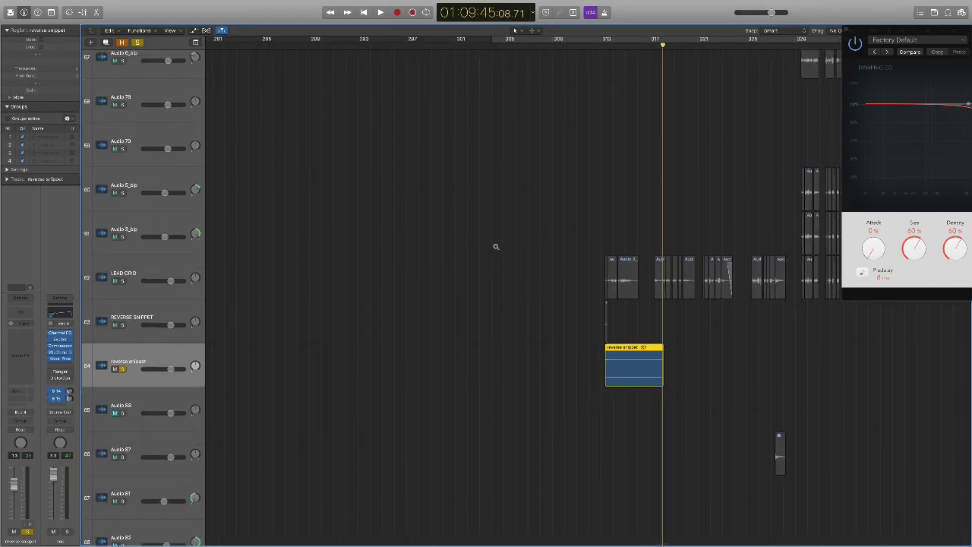
scroll(496, 246, up, 10)
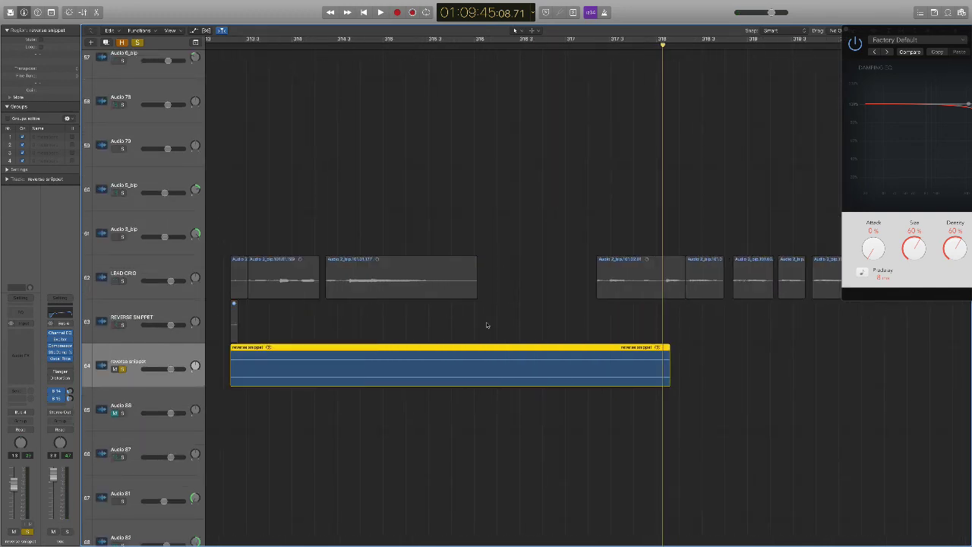
scroll(450, 363, left, 5)
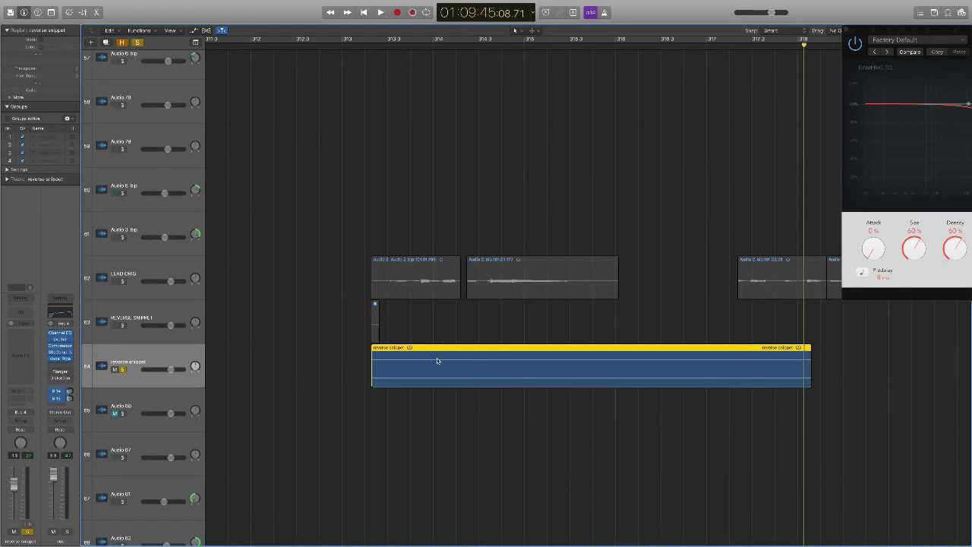
- Reverse the reverse snippet region's audio file with Functions > Reverse in the Audio File Editor
double_click(437, 359)
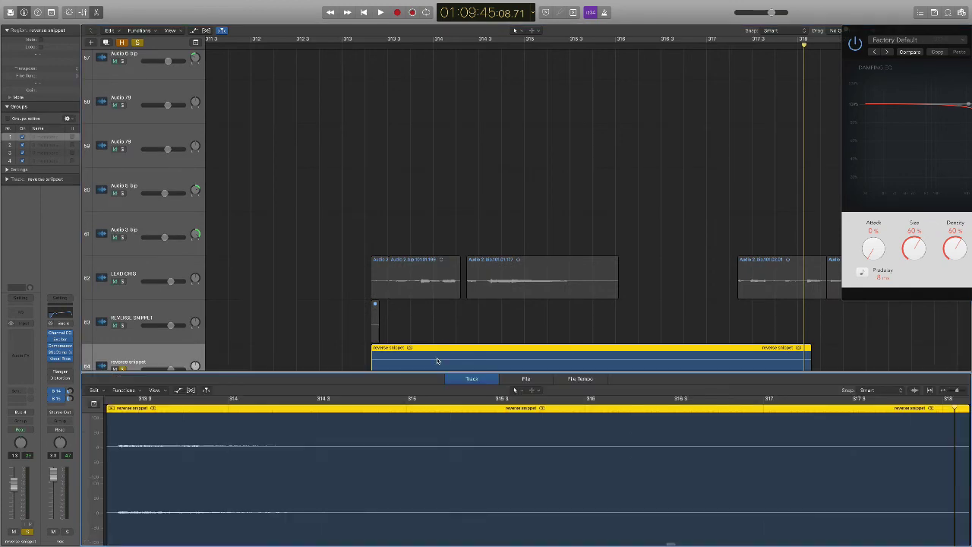
click(524, 379)
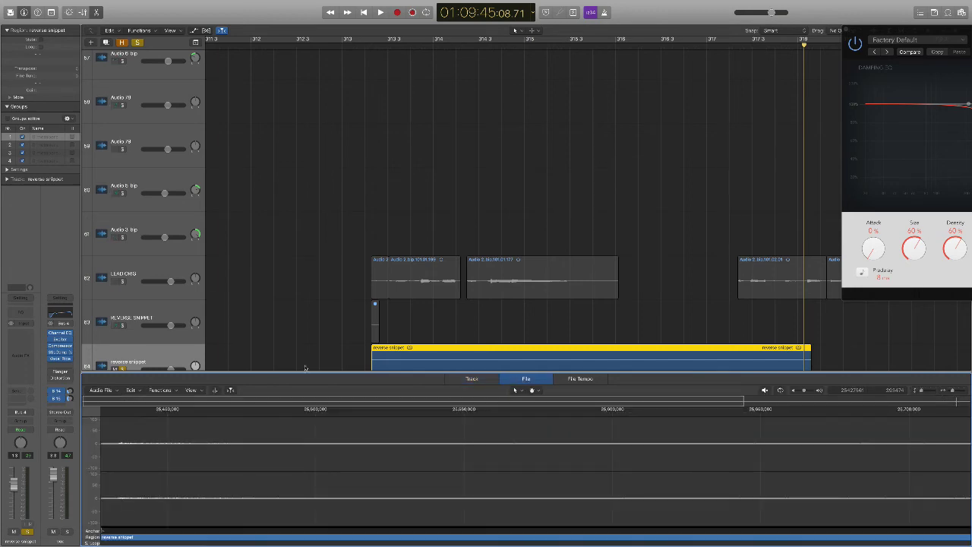
click(161, 390)
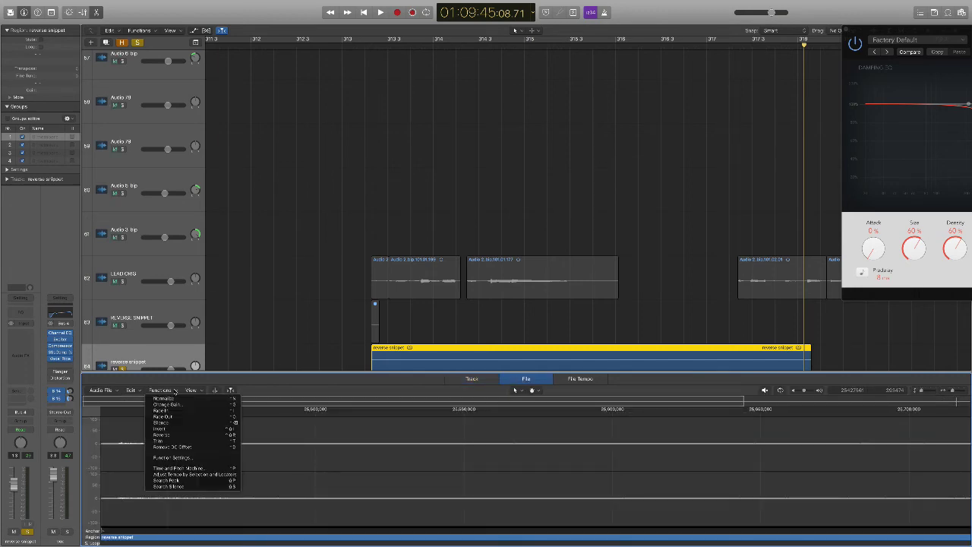
click(174, 435)
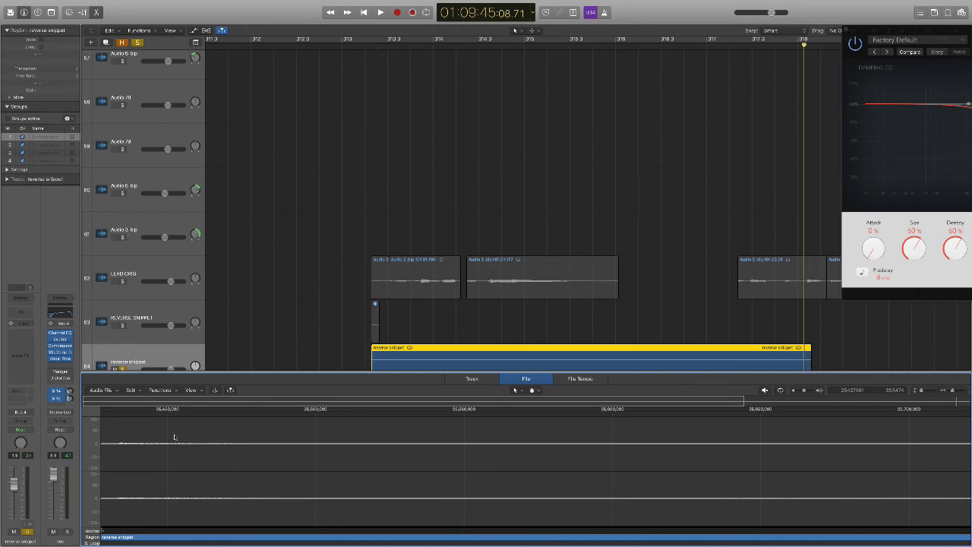
scroll(266, 243, down, 2)
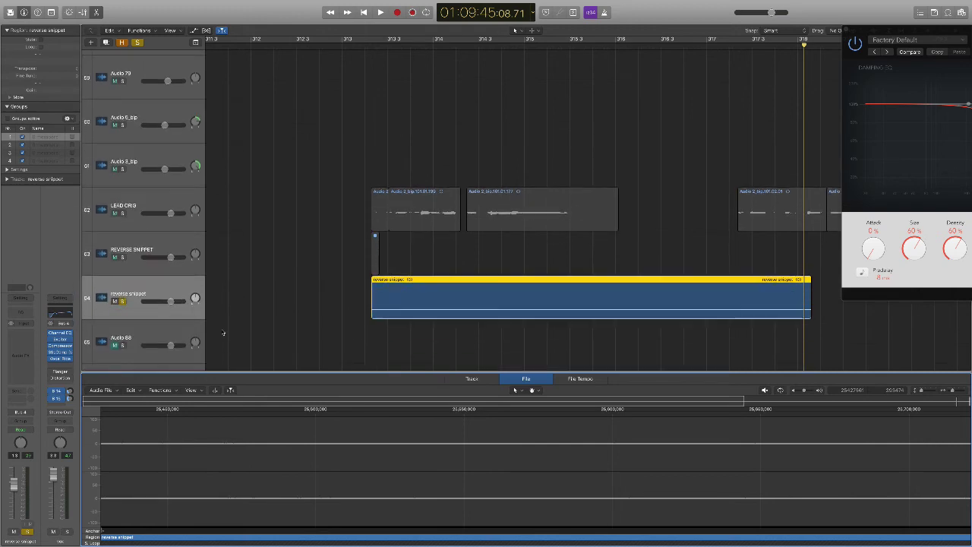
- Play the reversed snippet from just before the region, then stop
click(360, 46)
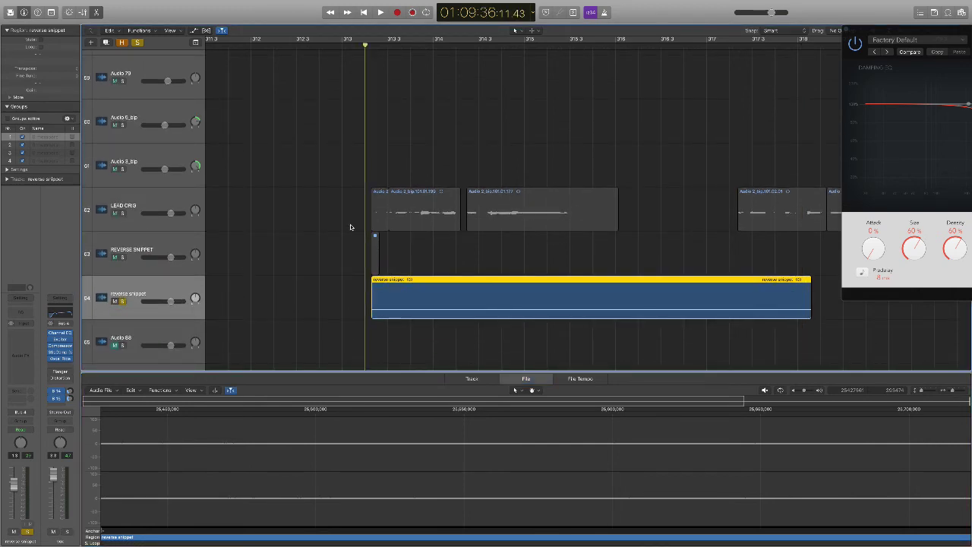
key(space)
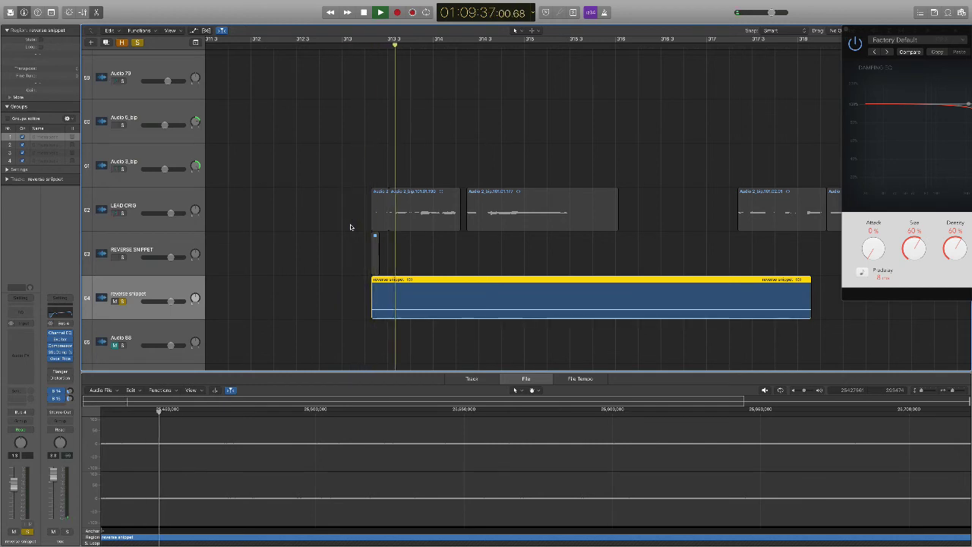
scroll(350, 227, right, 1)
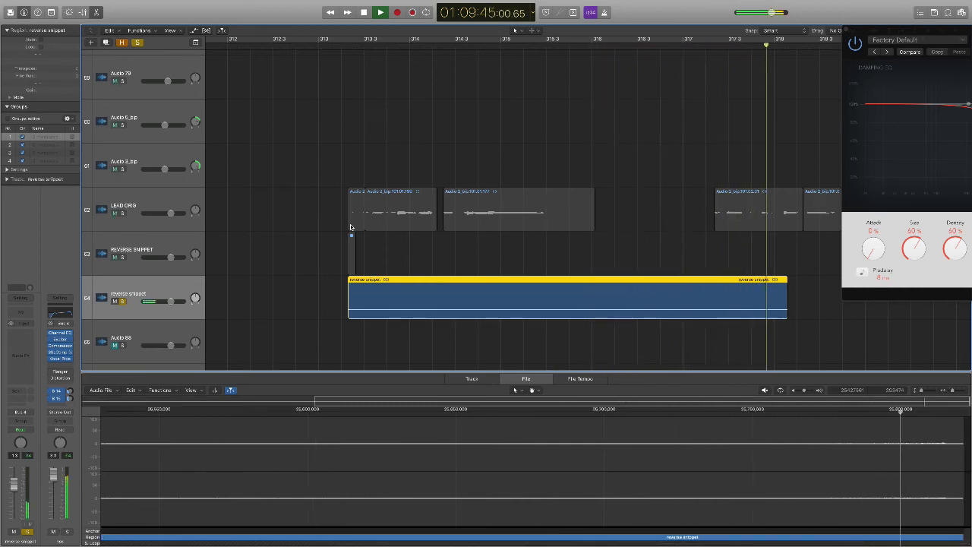
key(space)
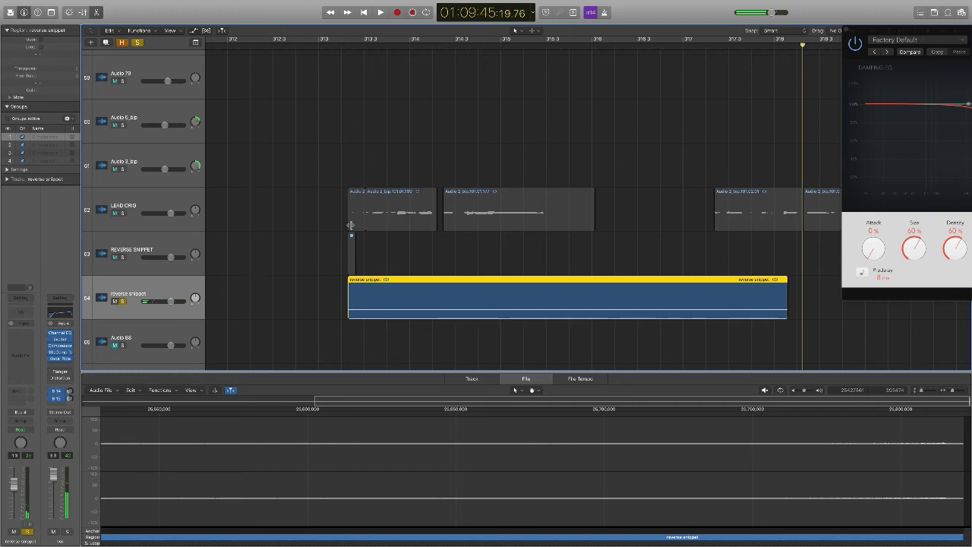
- Close the audio file editor and move the reverse snippet track directly below LEAD ORIG
key(e)
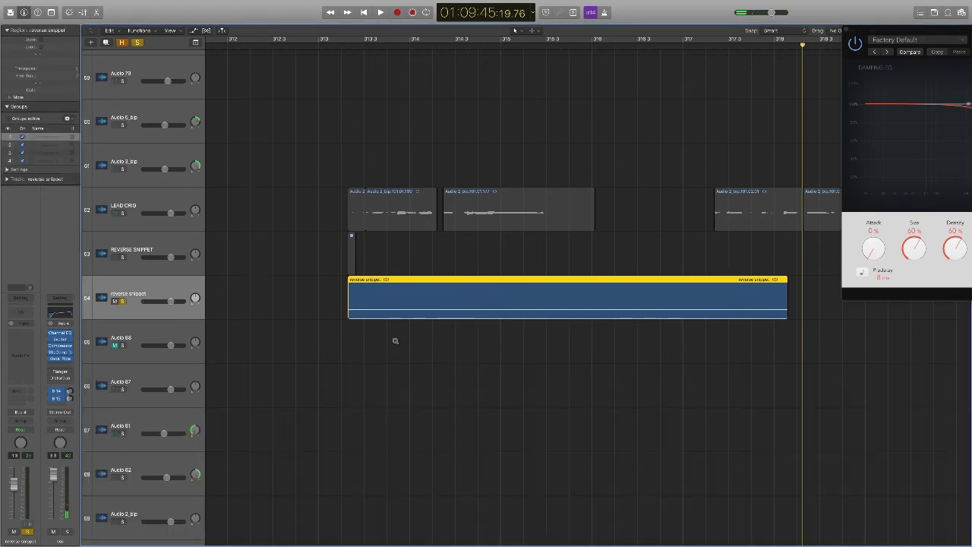
ctrl+alt+click(395, 341)
key(super+Left)
key(super+Left)
key(super+Down)
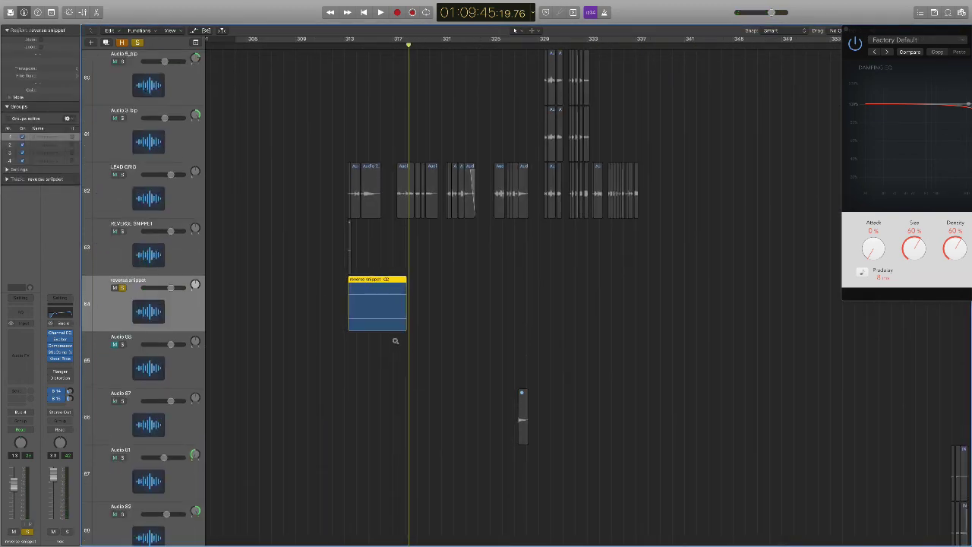
key(super+Right)
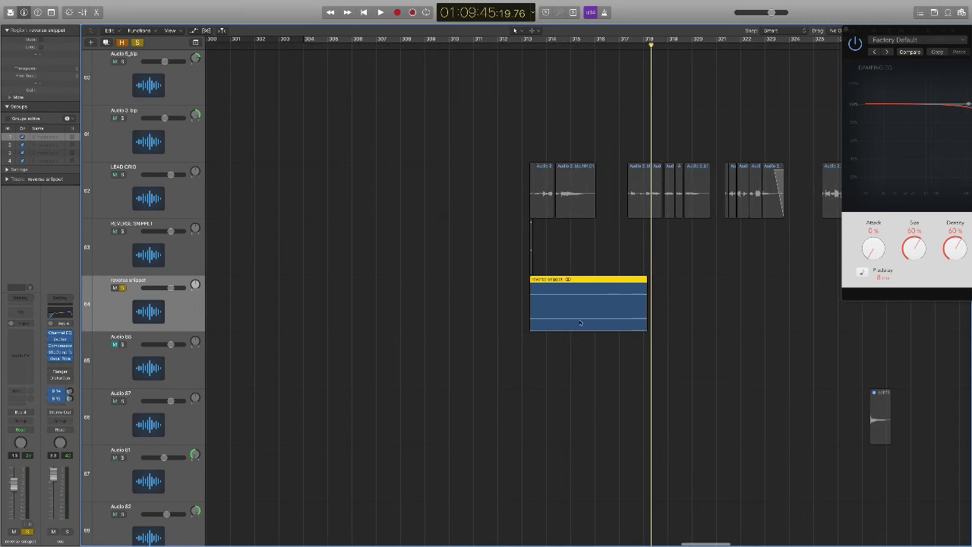
drag(146, 275, 166, 208)
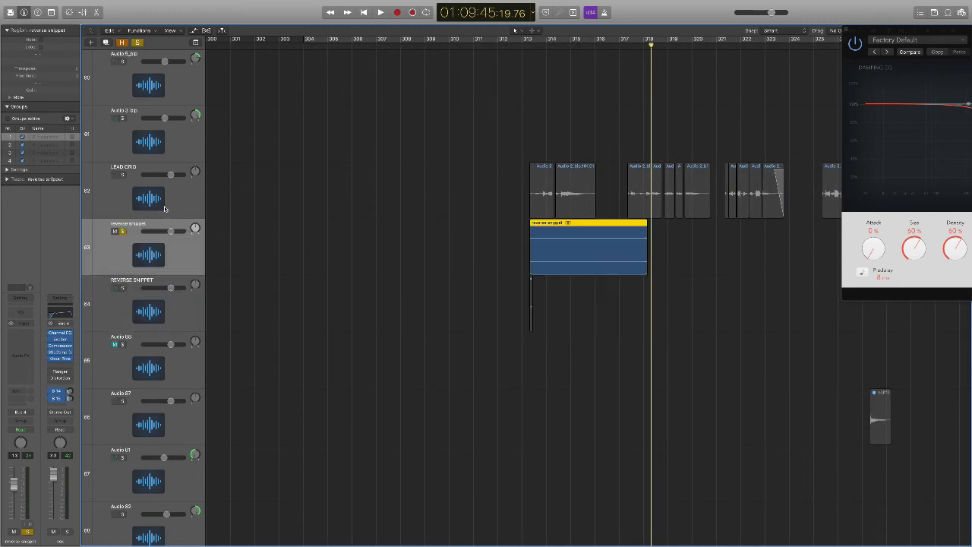
- Set the playhead just before the vocal and select only the reverse snippet region
click(125, 180)
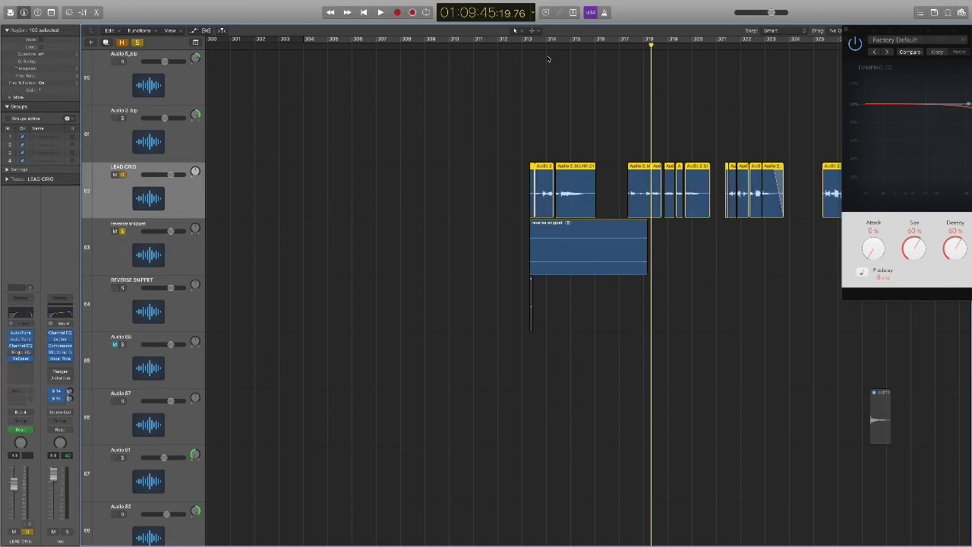
click(511, 45)
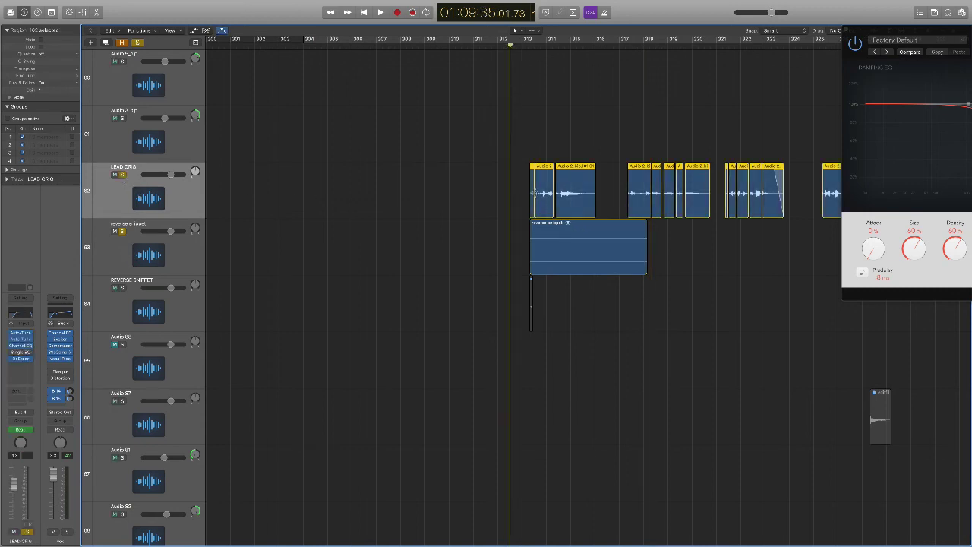
click(521, 190)
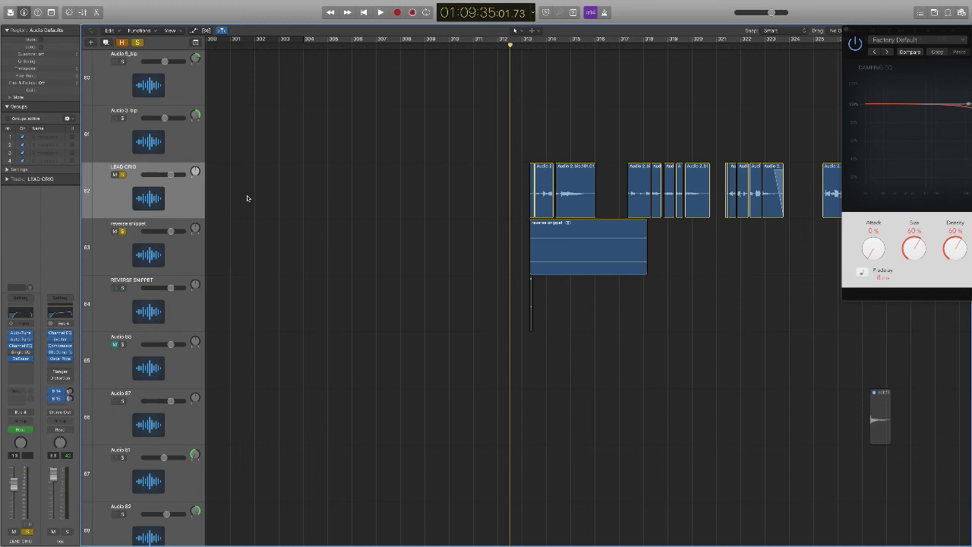
click(548, 228)
key(Up)
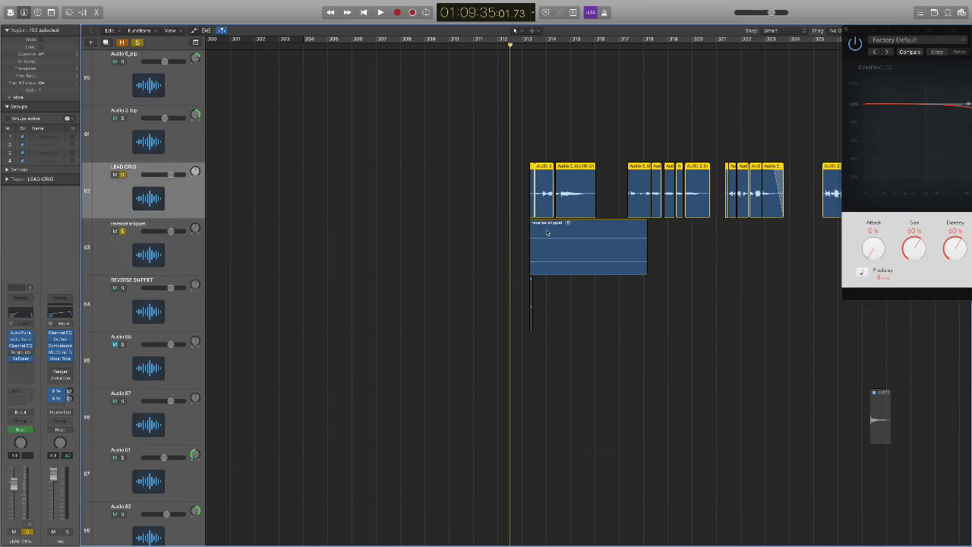
click(549, 241)
- Drag the reverse snippet region to end at the vocal's first word and preview the swell
drag(549, 241, 500, 237)
key(super+Right)
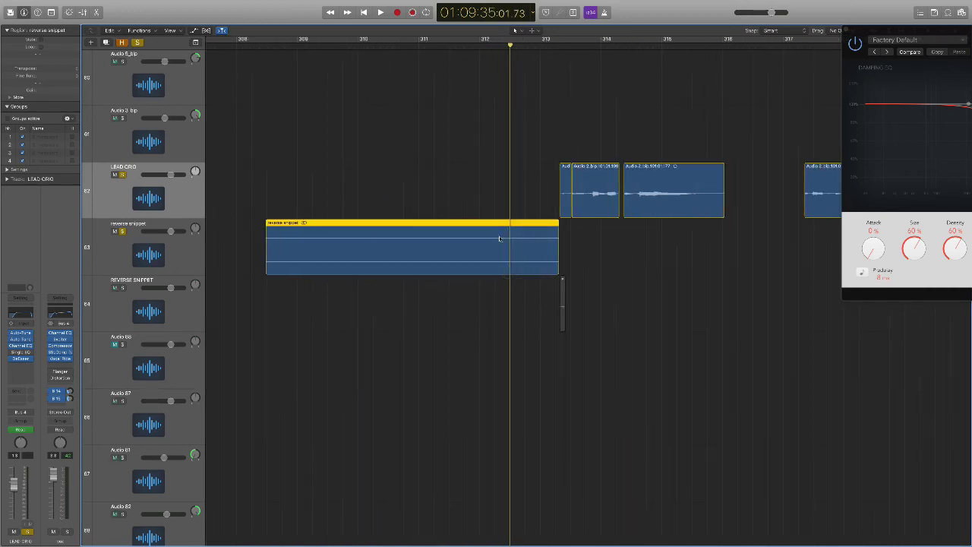
key(space)
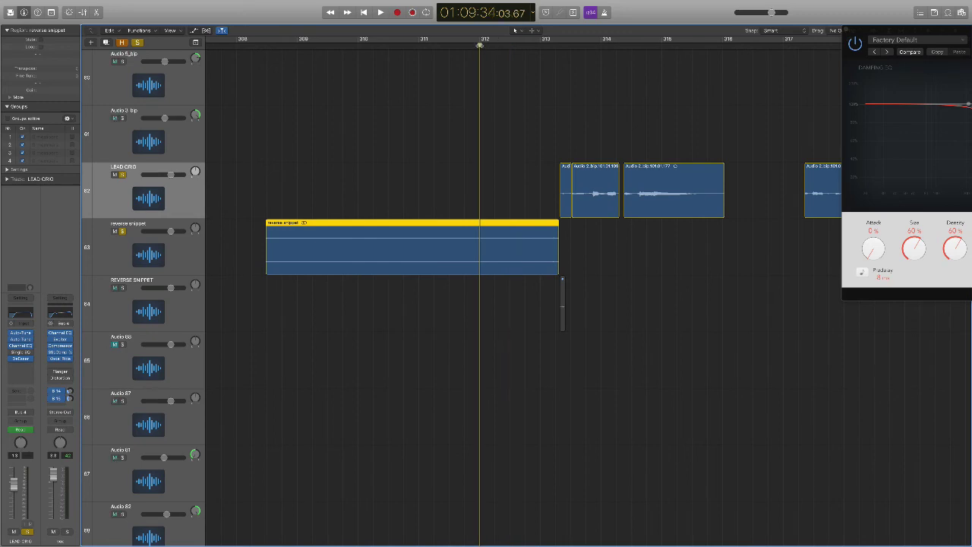
key(space)
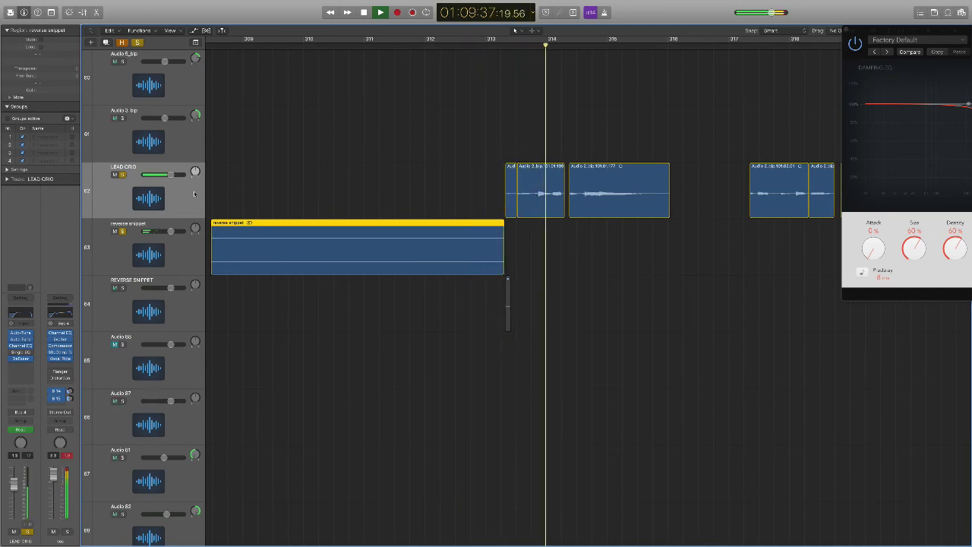
key(space)
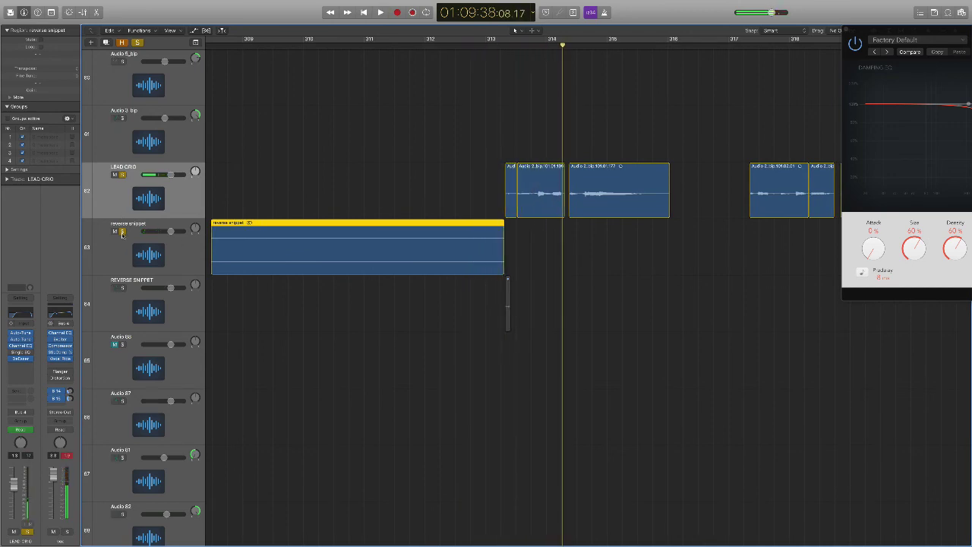
- Unsolo the reverse snippet track and play the swell with the full mix
click(121, 231)
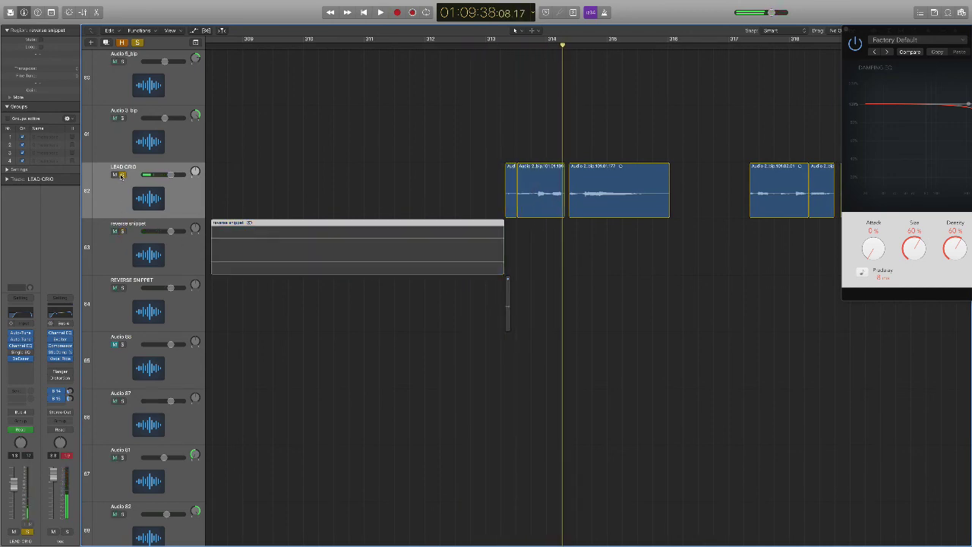
click(234, 47)
key(space)
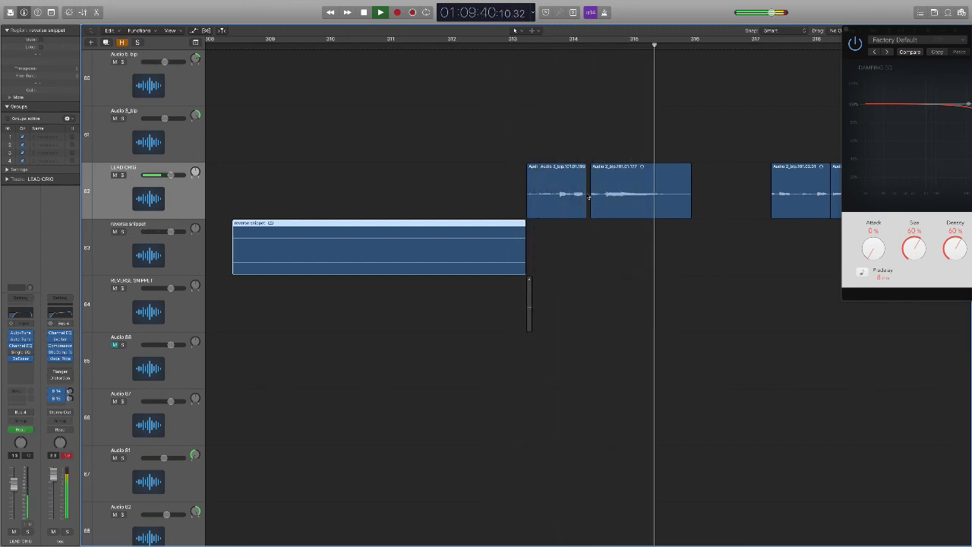
key(space)
key(Return)
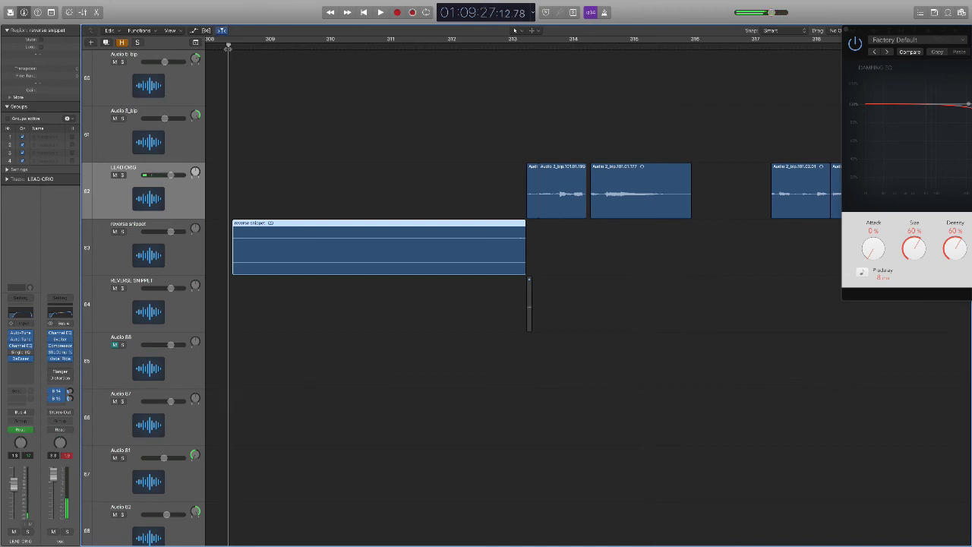
key(super+Down)
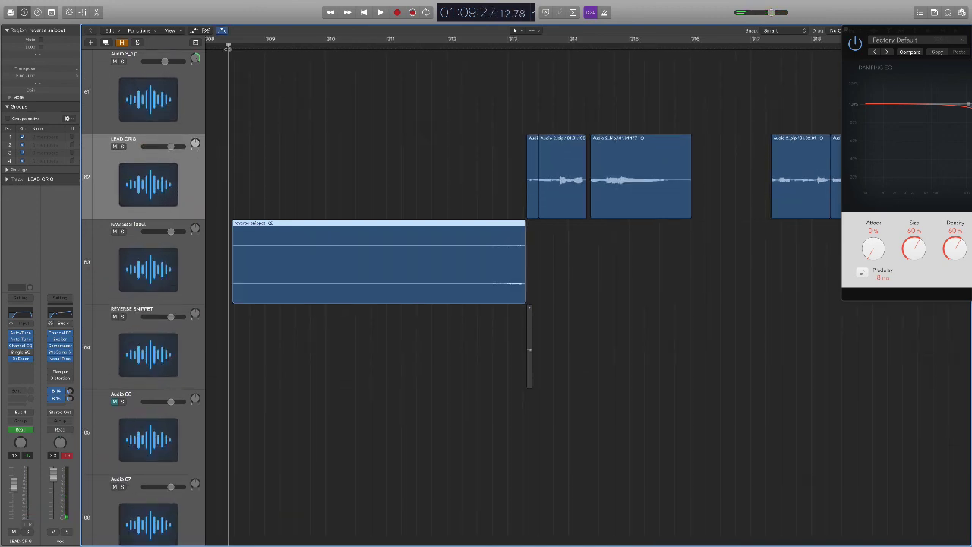
key(super+Left)
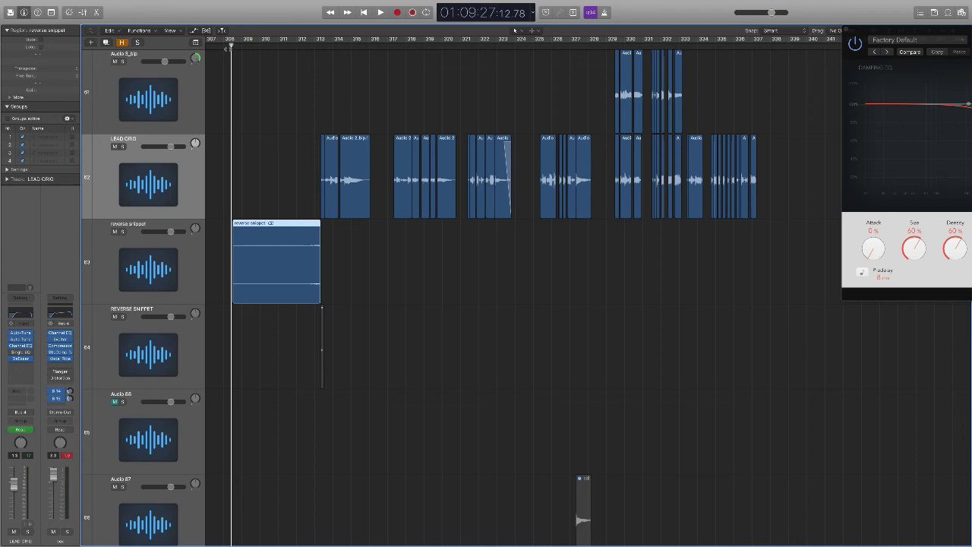
scroll(357, 216, left, 5)
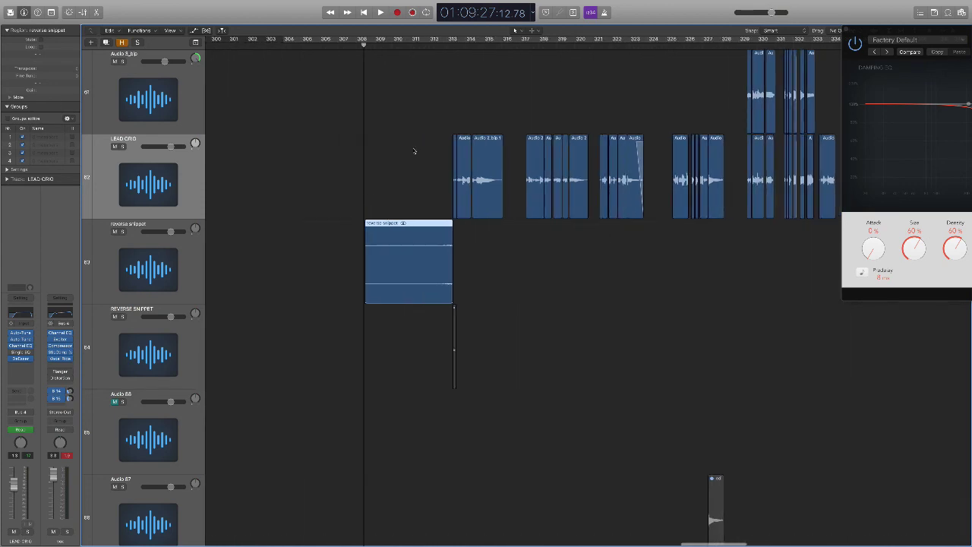